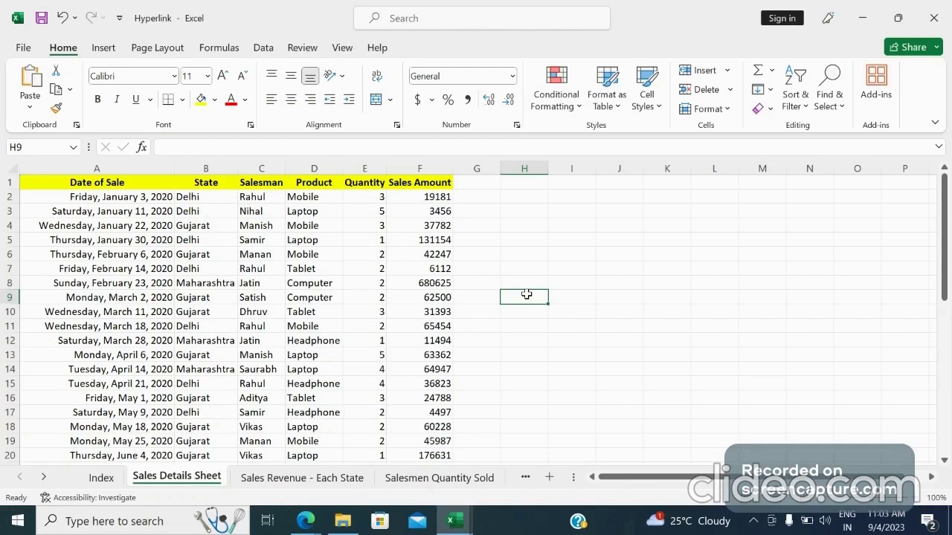
Look through the workbook's sheets, from Index and Sales Details Sheet to Product Wise Quantity Sold, including the names of the remaining sheets
{"action": "left_click", "coordinate": [104, 480]}
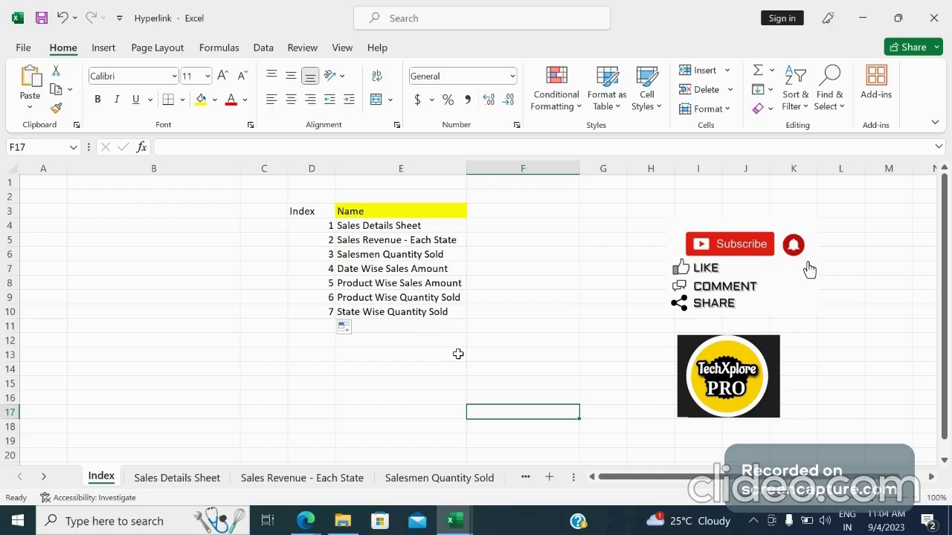
{"action": "left_click", "coordinate": [177, 480]}
{"action": "left_click", "coordinate": [551, 339]}
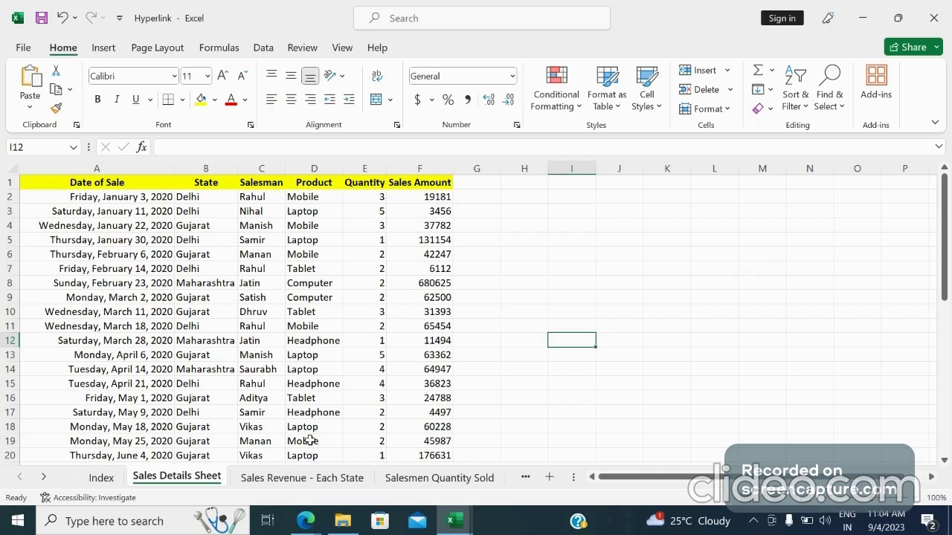
{"action": "left_click", "coordinate": [281, 479]}
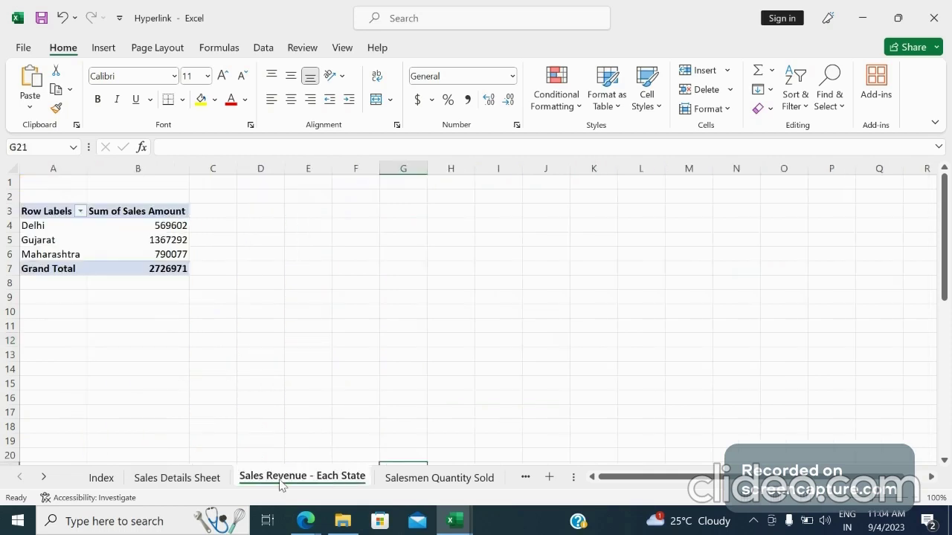
{"action": "left_click", "coordinate": [223, 480]}
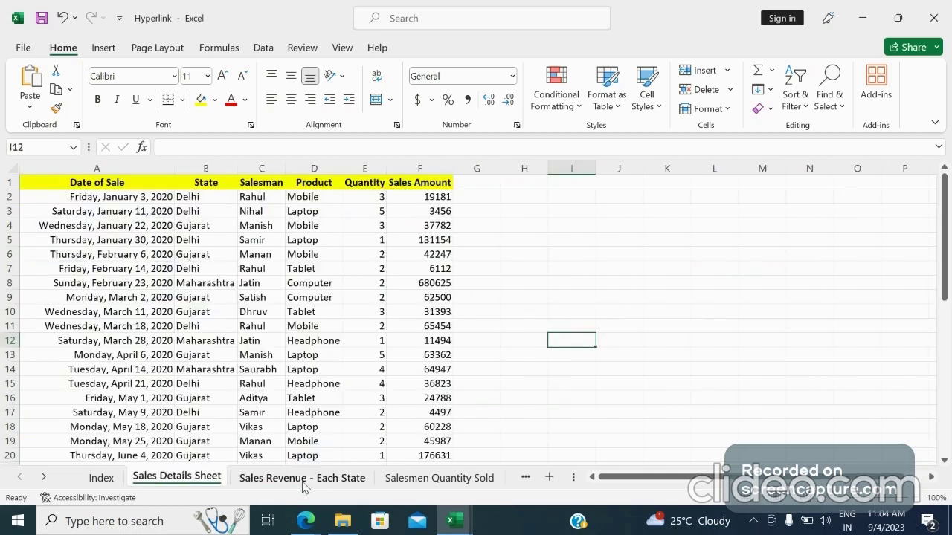
{"action": "left_click", "coordinate": [305, 480]}
{"action": "left_click", "coordinate": [439, 478]}
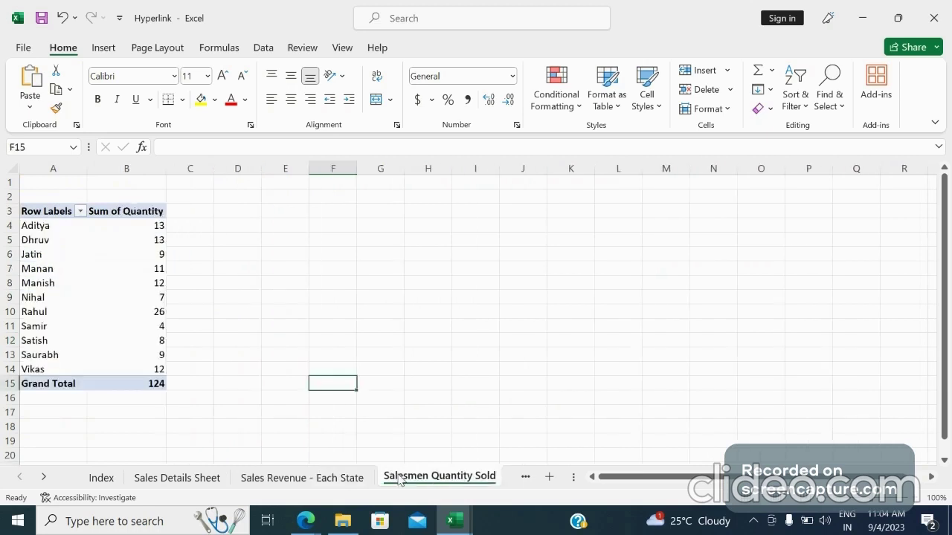
{"action": "left_click", "coordinate": [43, 478]}
{"action": "left_click", "coordinate": [43, 478]}
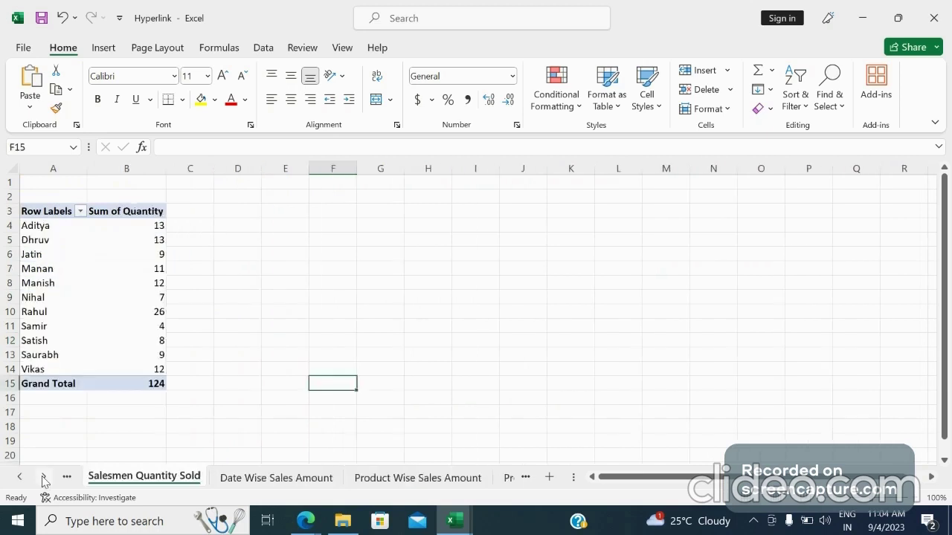
{"action": "left_click", "coordinate": [43, 479]}
{"action": "left_click", "coordinate": [304, 482]}
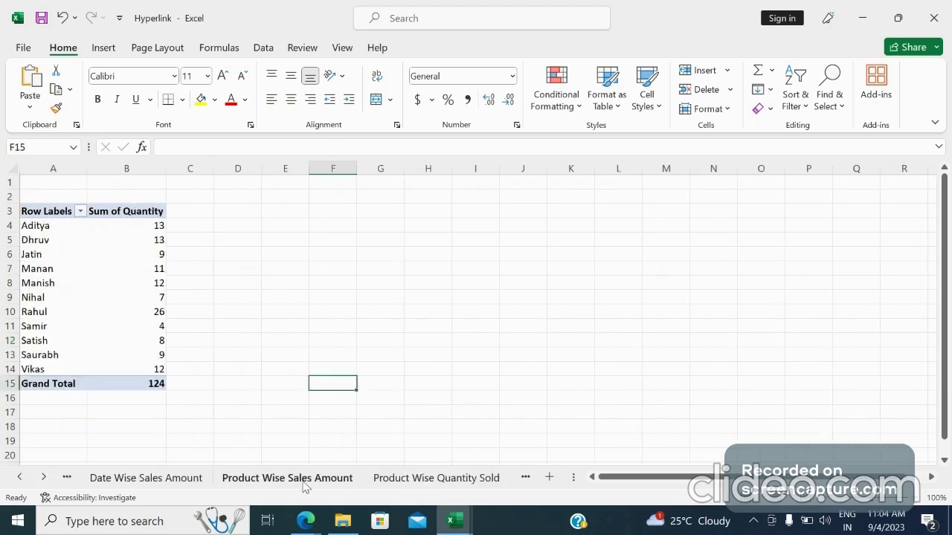
{"action": "left_click", "coordinate": [418, 487]}
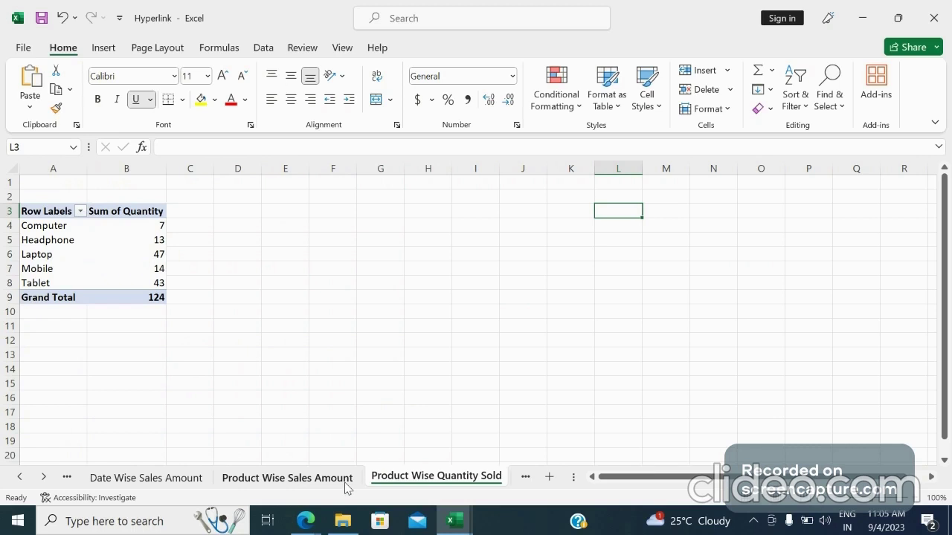
{"action": "left_click", "coordinate": [45, 476]}
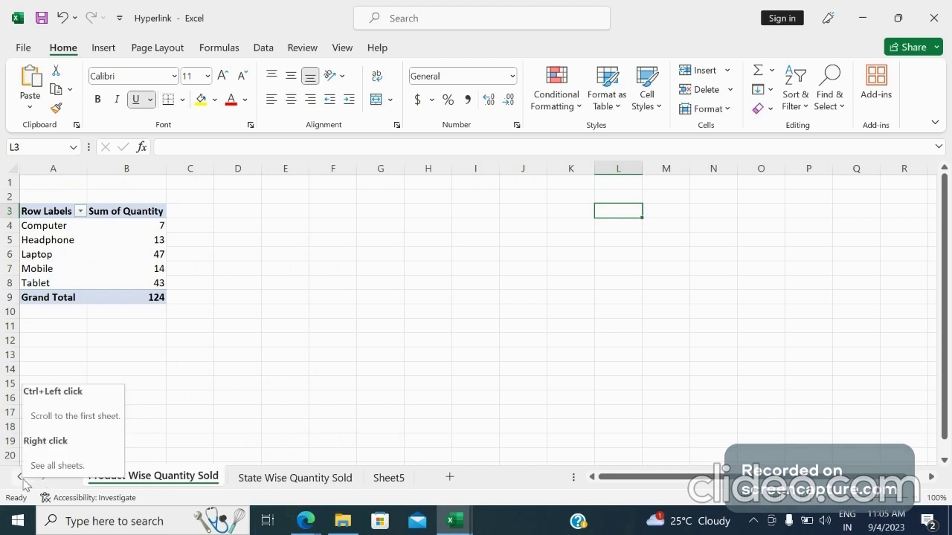
{"action": "left_click", "coordinate": [20, 476]}
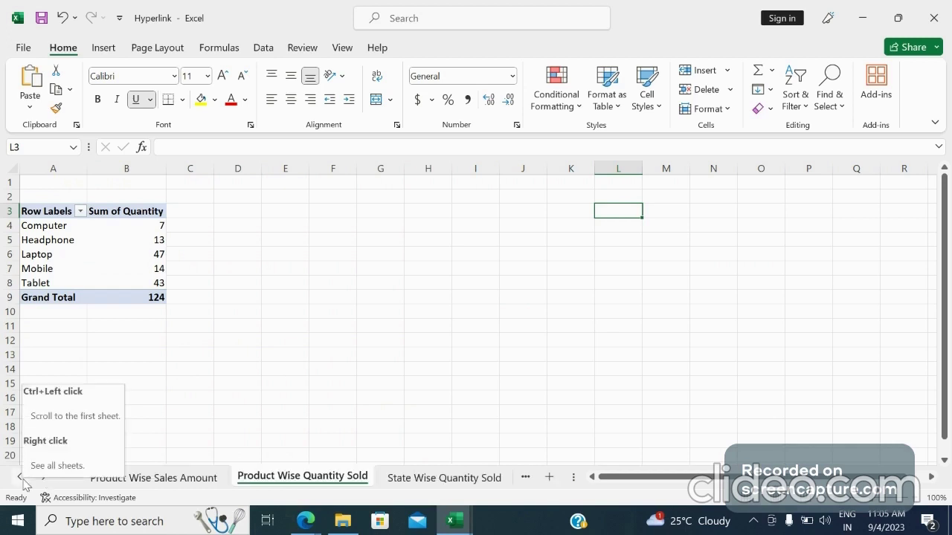
Return to the Index sheet at the start of the workbook
{"action": "left_click", "coordinate": [350, 397]}
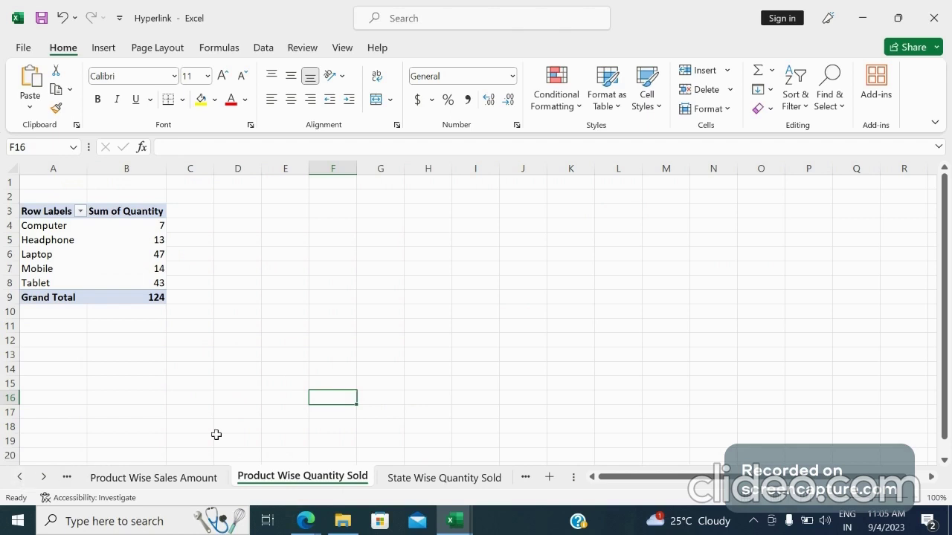
{"action": "left_click_drag", "start_coordinate": [216, 434], "coordinate": [21, 481]}
{"action": "left_click", "coordinate": [21, 481]}
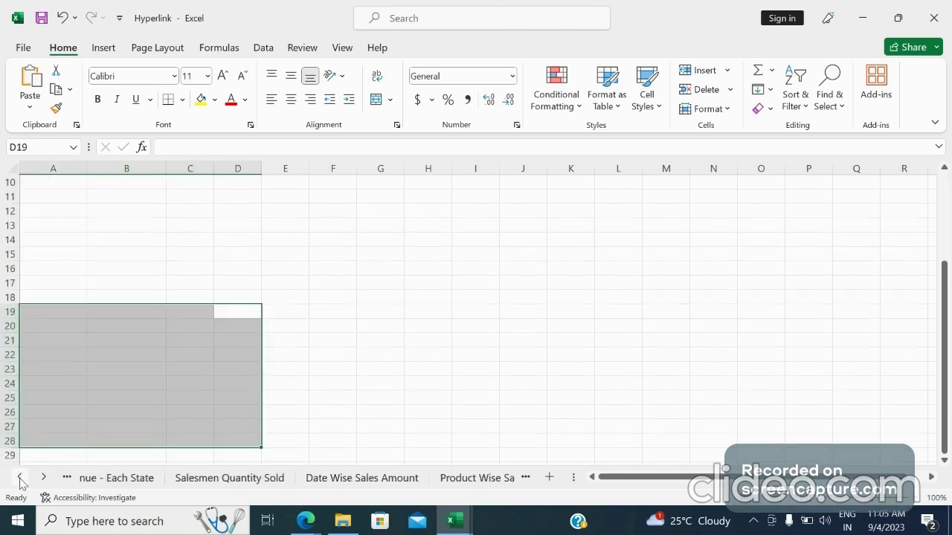
{"action": "left_click", "coordinate": [20, 481]}
{"action": "left_click", "coordinate": [177, 478]}
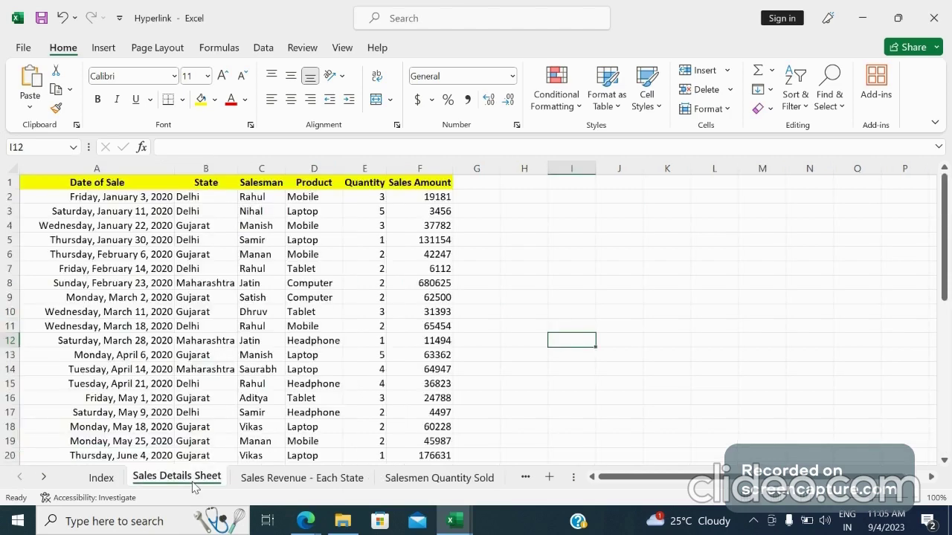
{"action": "left_click", "coordinate": [101, 478]}
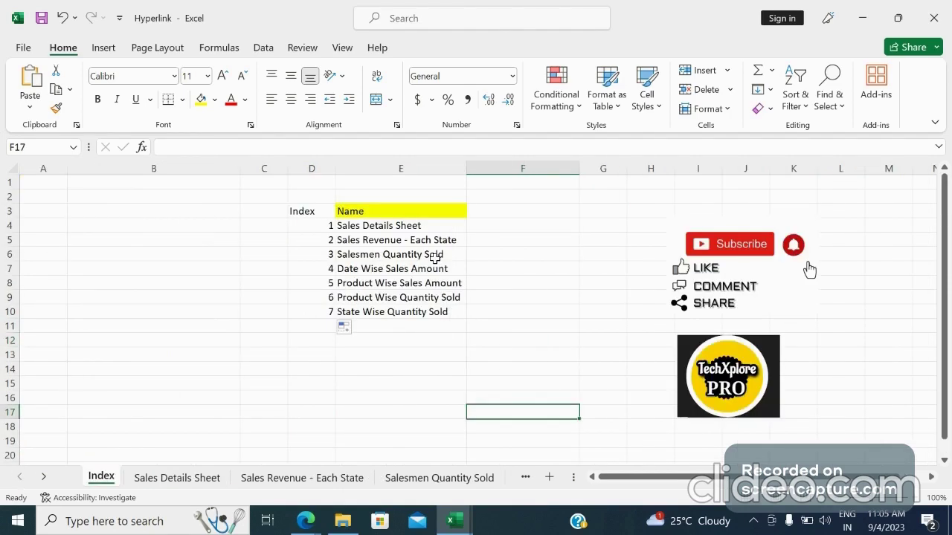
{"action": "left_click_drag", "start_coordinate": [412, 222], "coordinate": [412, 310]}
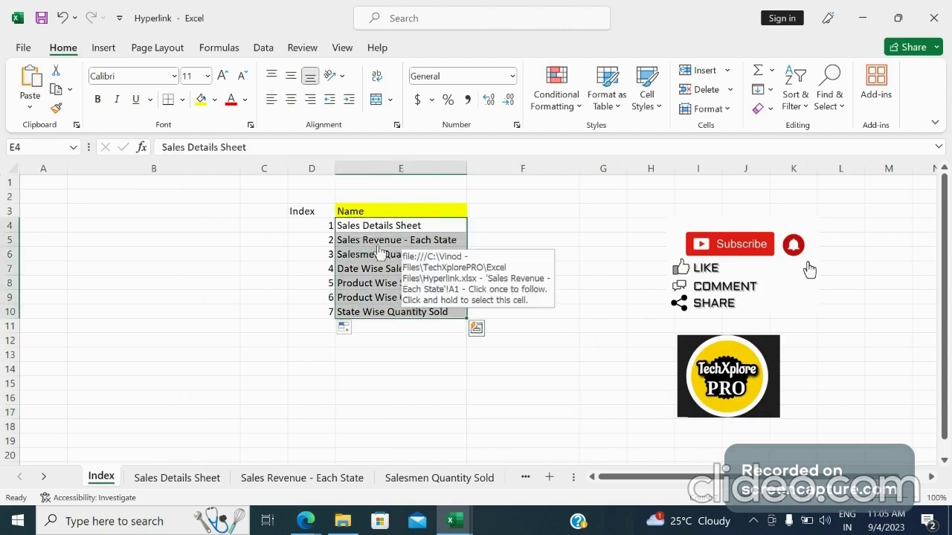
{"action": "left_click", "coordinate": [422, 244]}
{"action": "left_click", "coordinate": [421, 244]}
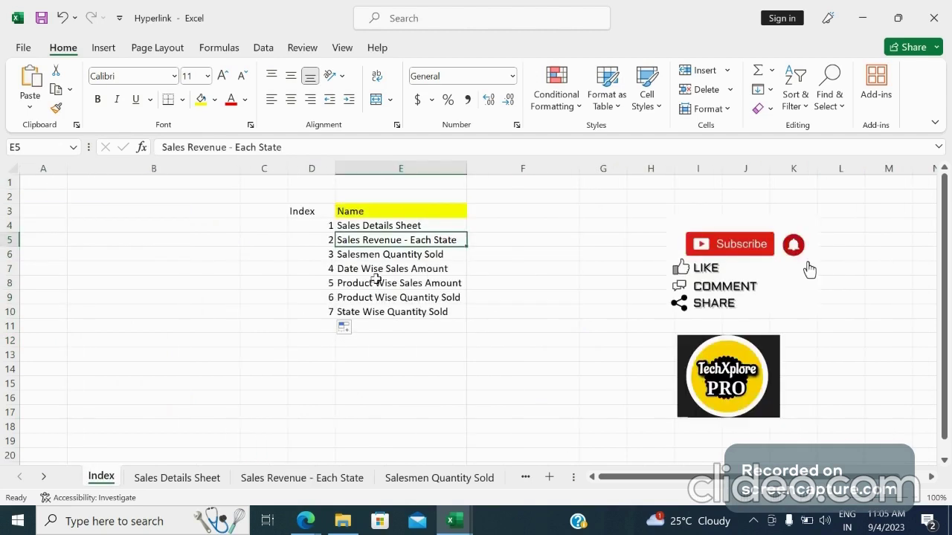
{"action": "left_click", "coordinate": [483, 279]}
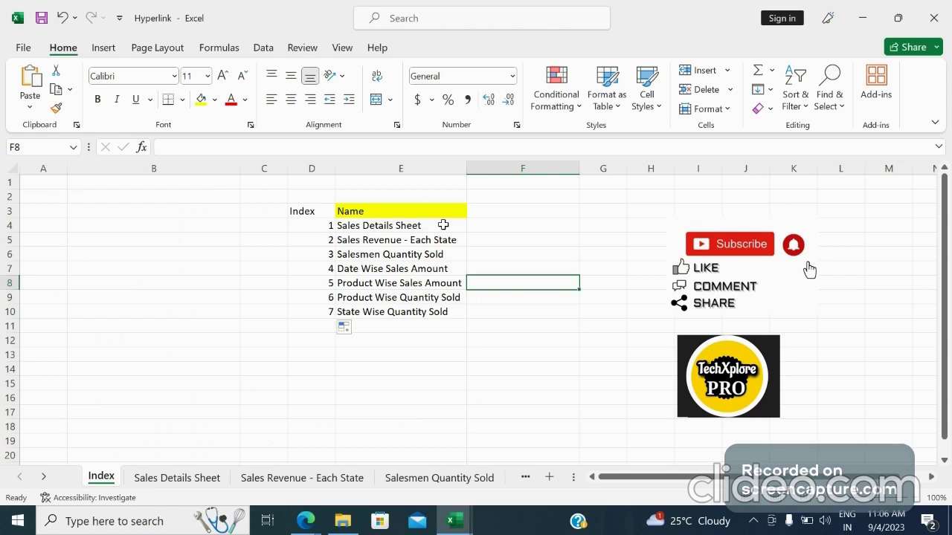
Copy the seven sheet names from E4:E10 on the Index sheet to the range starting at B2
{"action": "left_click_drag", "start_coordinate": [443, 224], "coordinate": [441, 312]}
{"action": "key", "text": "ctrl+c"}
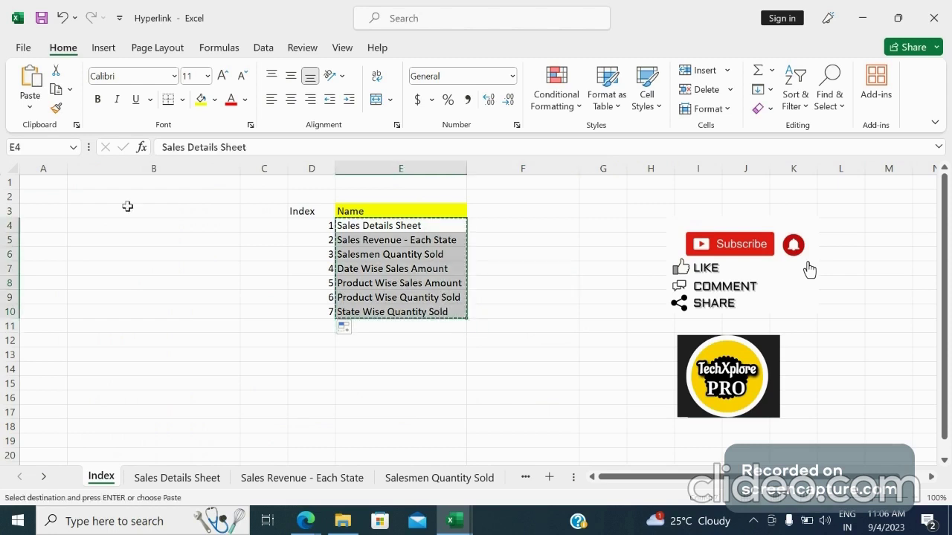
{"action": "left_click", "coordinate": [125, 197]}
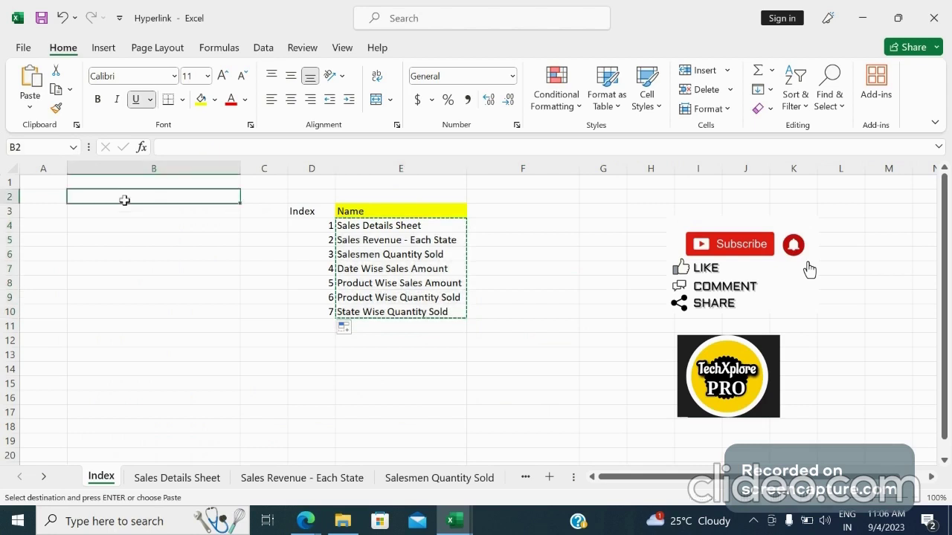
{"action": "key", "text": "ctrl+v"}
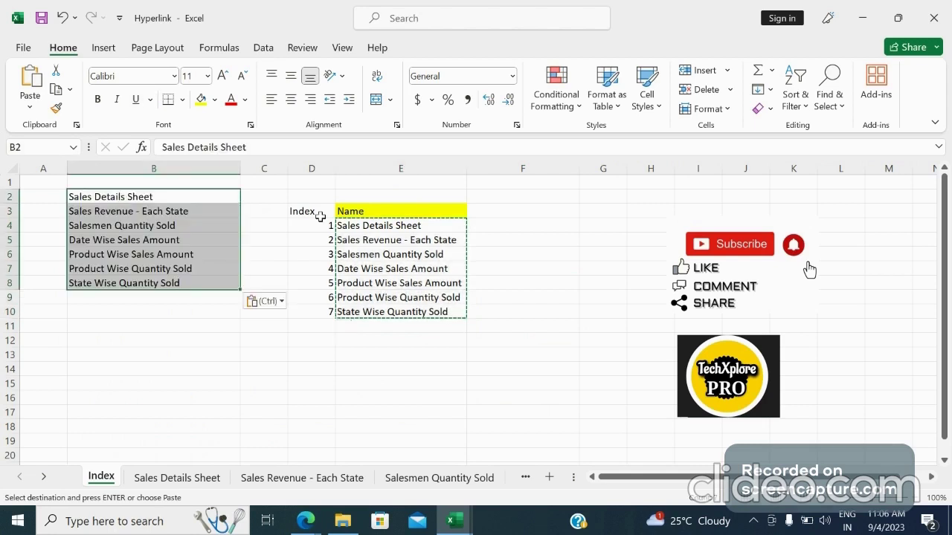
Copy the Index header and its numbers from D3:D10 to the range starting at A1
{"action": "left_click_drag", "start_coordinate": [320, 216], "coordinate": [313, 307]}
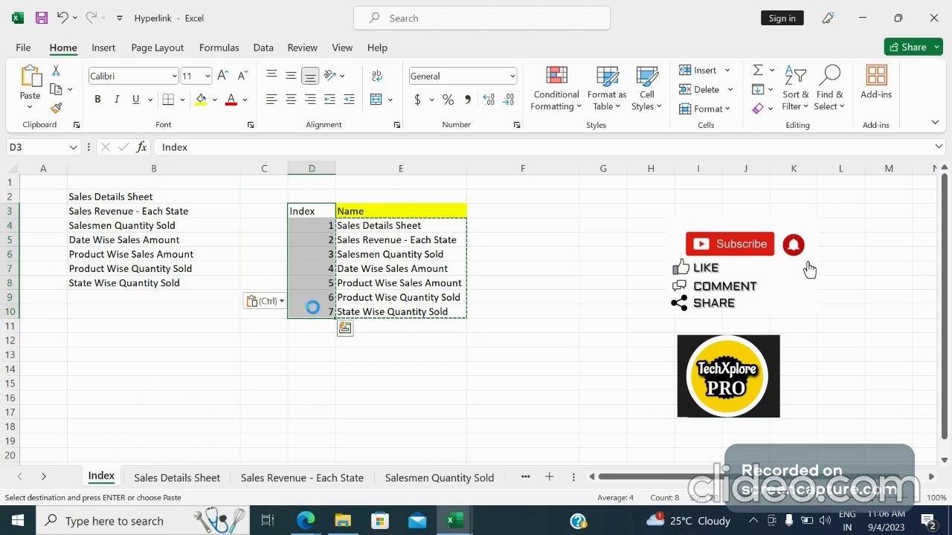
{"action": "key", "text": "ctrl+c"}
{"action": "left_click", "coordinate": [46, 185]}
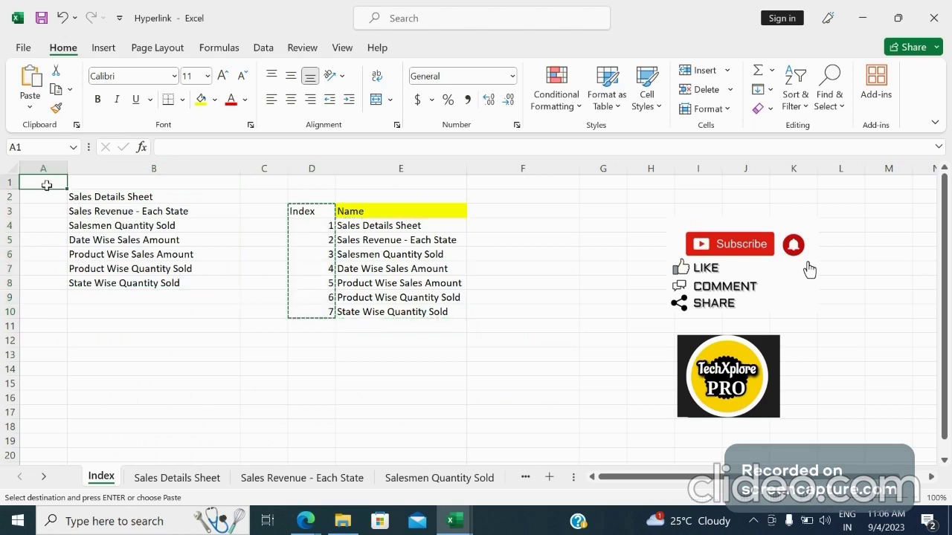
{"action": "key", "text": "ctrl+v"}
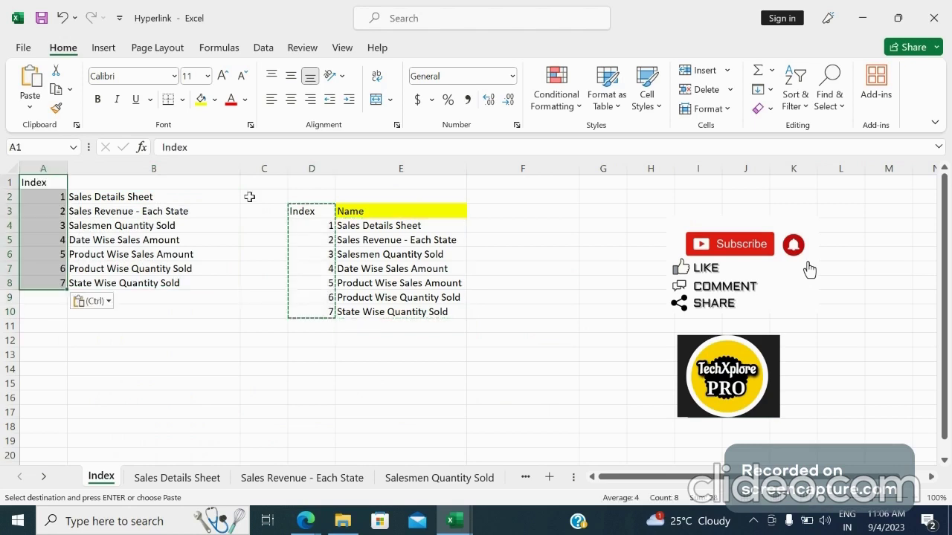
Move the Name header from E3 to B1 and apply its yellow header formatting to the Index header in A1
{"action": "left_click", "coordinate": [412, 216]}
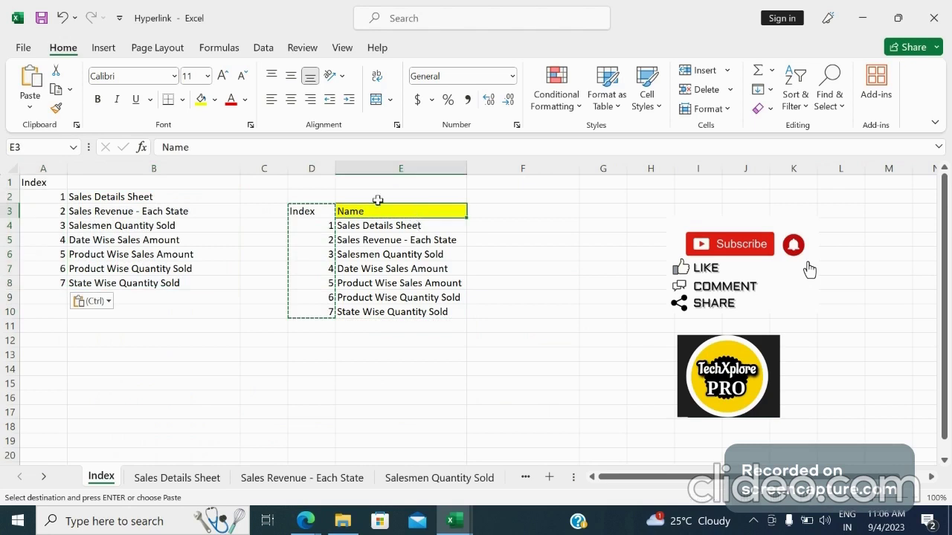
{"action": "key", "text": "ctrl+c"}
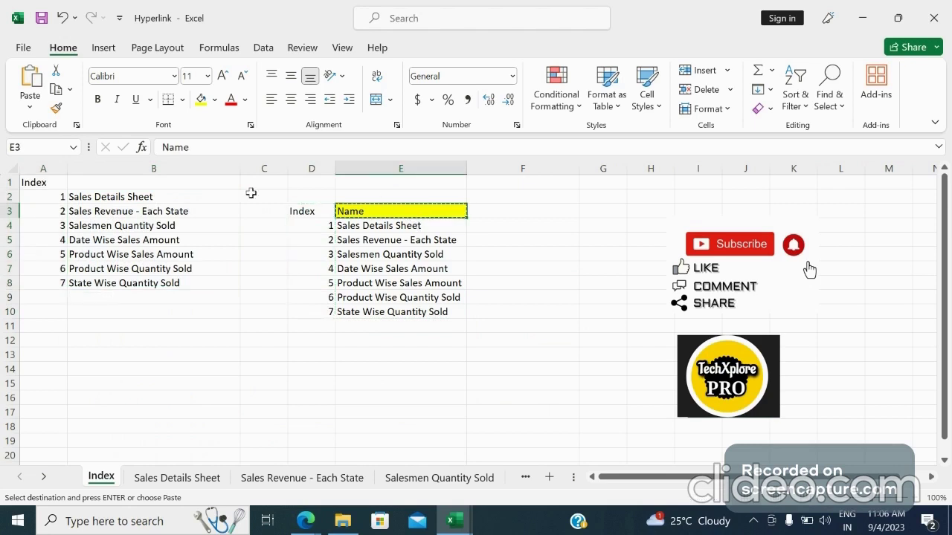
{"action": "left_click", "coordinate": [181, 186]}
{"action": "key", "text": "ctrl+v"}
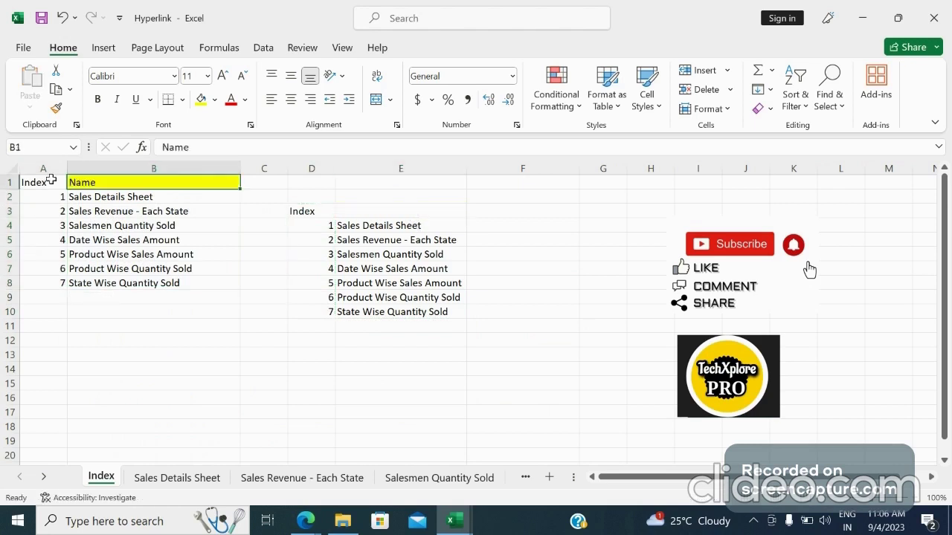
{"action": "left_click", "coordinate": [56, 109]}
{"action": "left_click", "coordinate": [43, 181]}
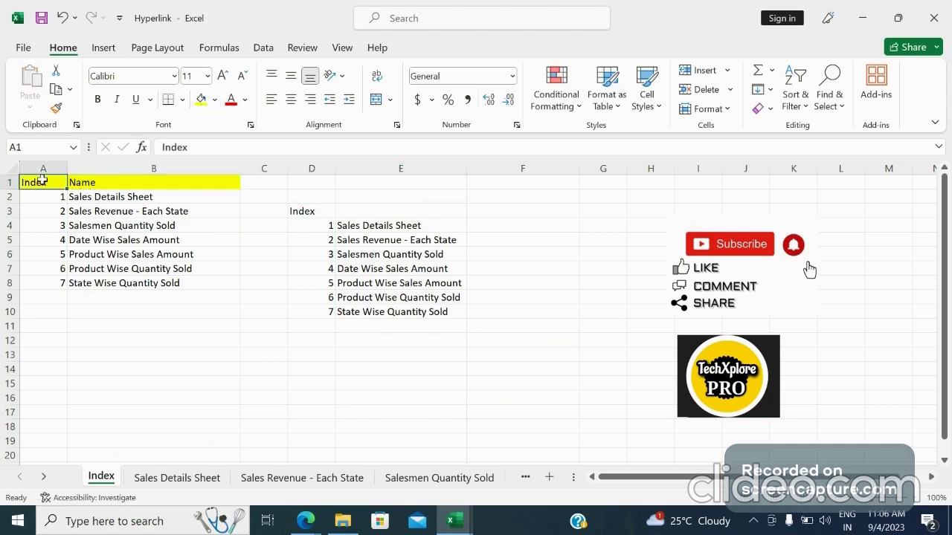
Apply All Borders to the index table in A1:B8
{"action": "left_click_drag", "start_coordinate": [43, 181], "coordinate": [214, 283]}
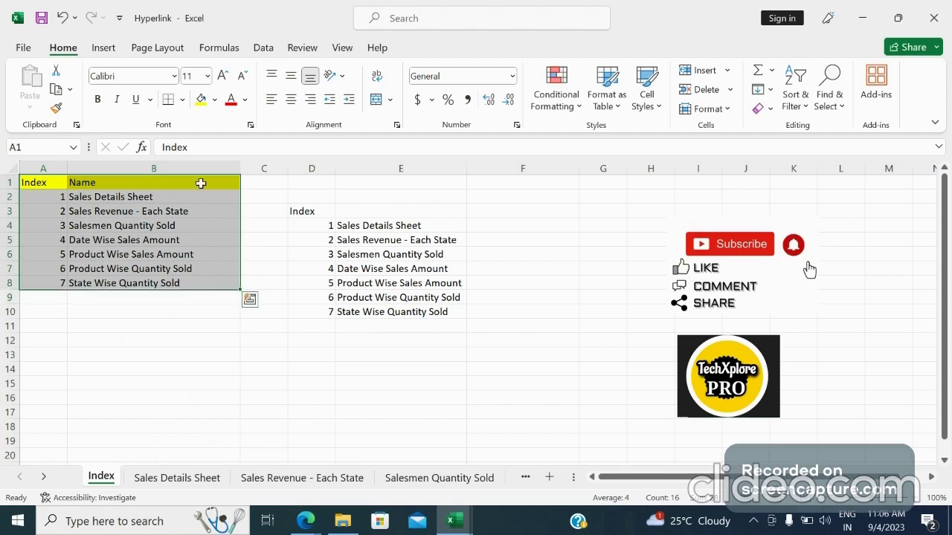
{"action": "left_click", "coordinate": [182, 100]}
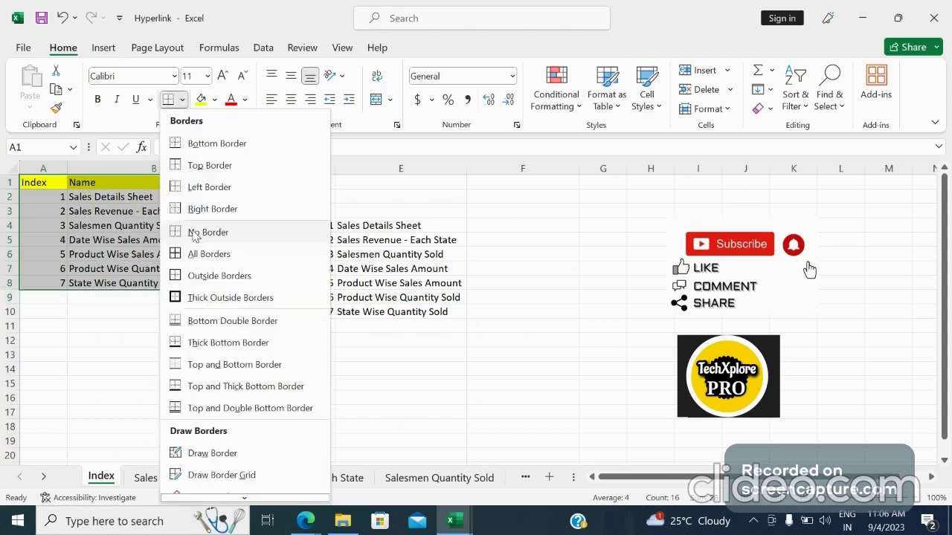
{"action": "left_click", "coordinate": [185, 255]}
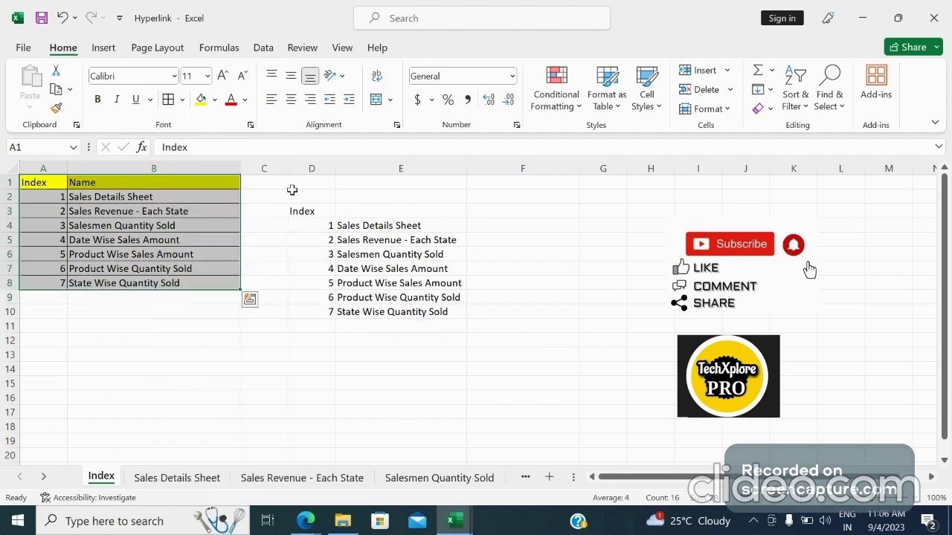
Delete the contents of the old index list in D3:E10
{"action": "left_click", "coordinate": [302, 211]}
{"action": "left_click_drag", "start_coordinate": [301, 211], "coordinate": [409, 317]}
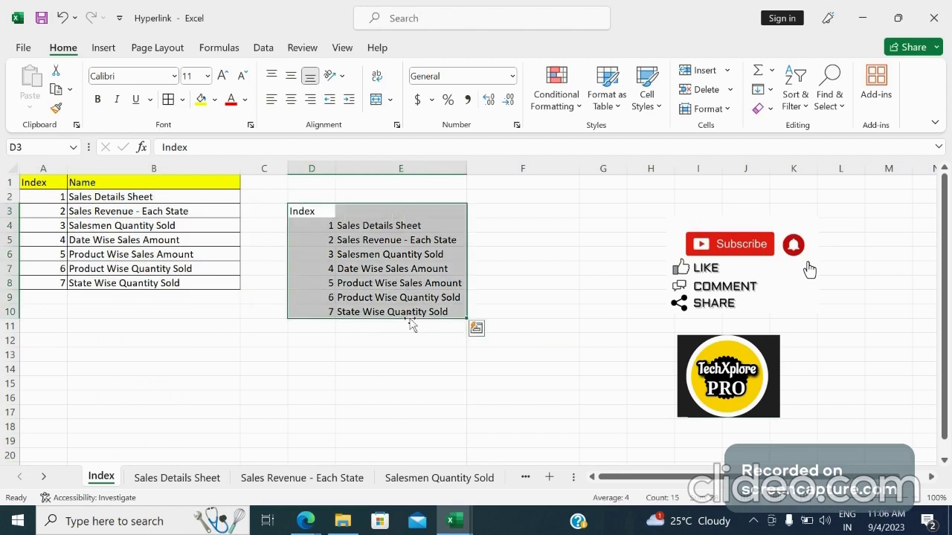
{"action": "key", "text": "Delete"}
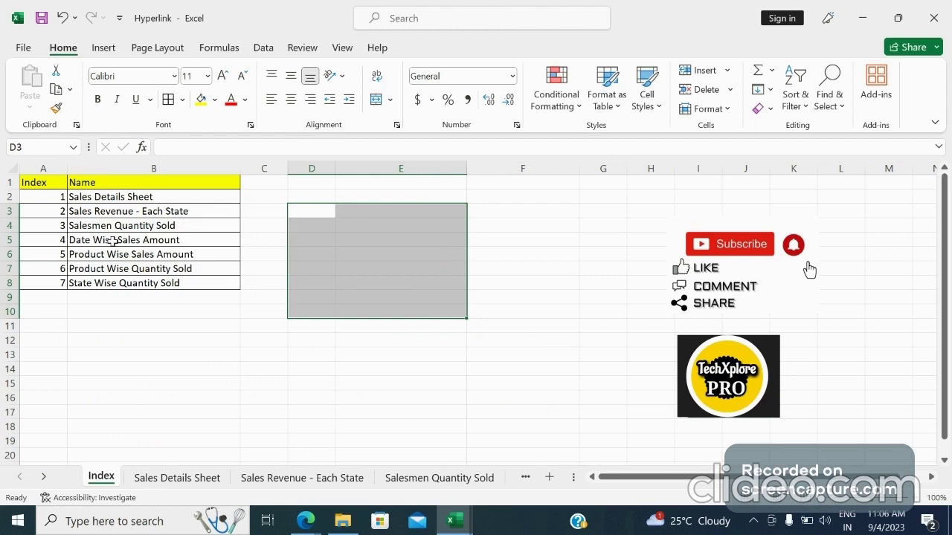
Hyperlink the Sales Details Sheet name in B2 to cell A1 of the 'Sales Details Sheet' worksheet in this document
{"action": "left_click", "coordinate": [102, 201]}
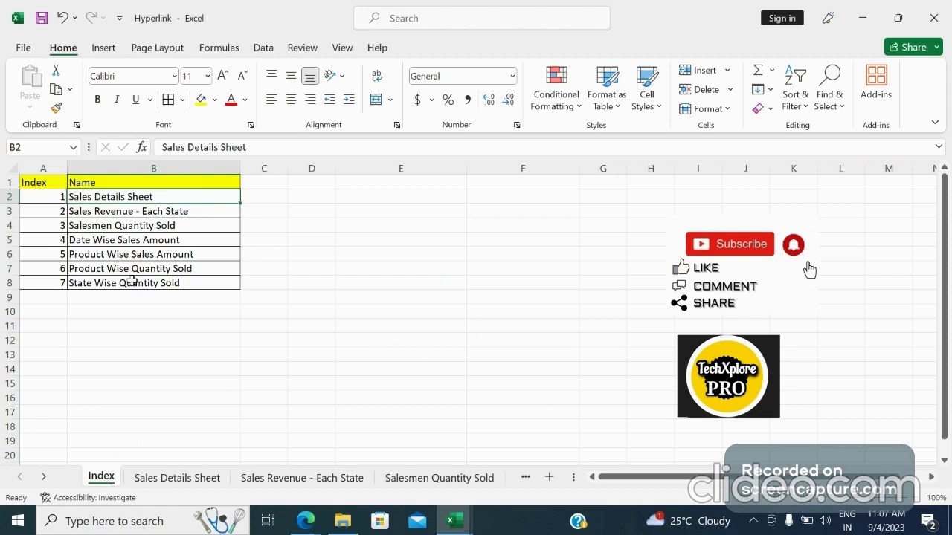
{"action": "right_click", "coordinate": [165, 198]}
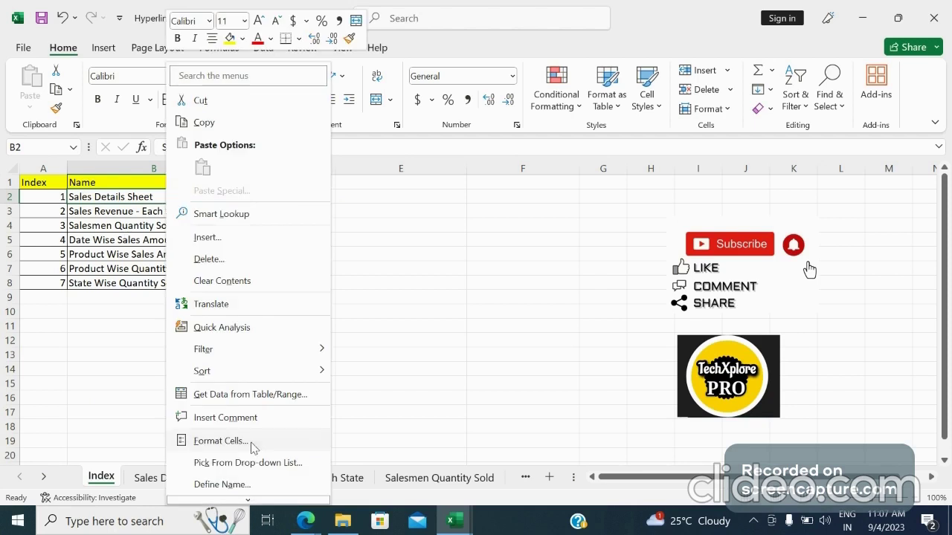
{"action": "mouse_move", "coordinate": [251, 500]}
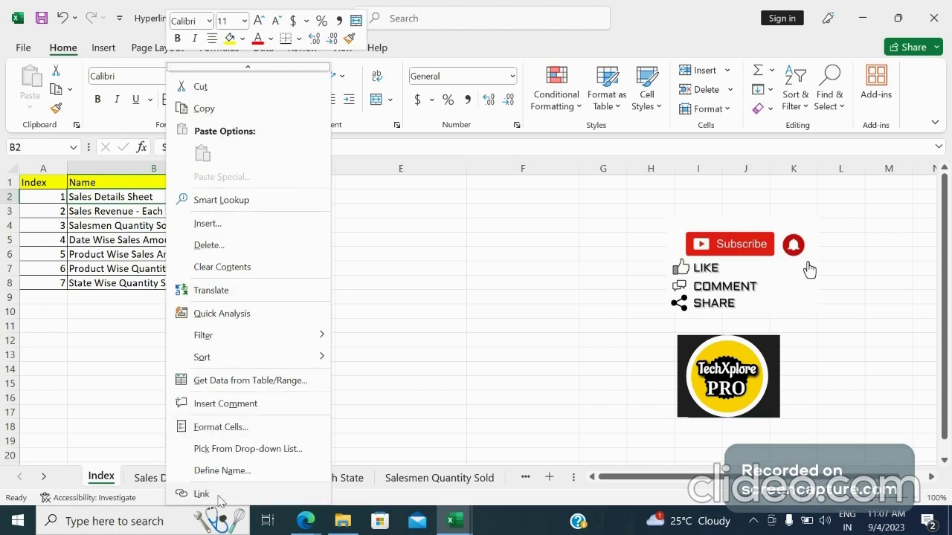
{"action": "left_click", "coordinate": [219, 497]}
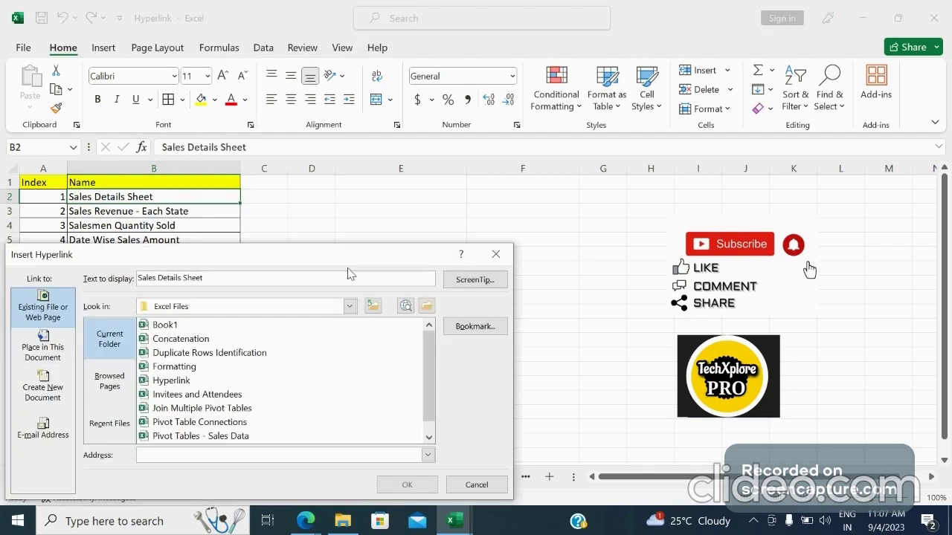
{"action": "left_click_drag", "start_coordinate": [552, 174], "coordinate": [548, 174]}
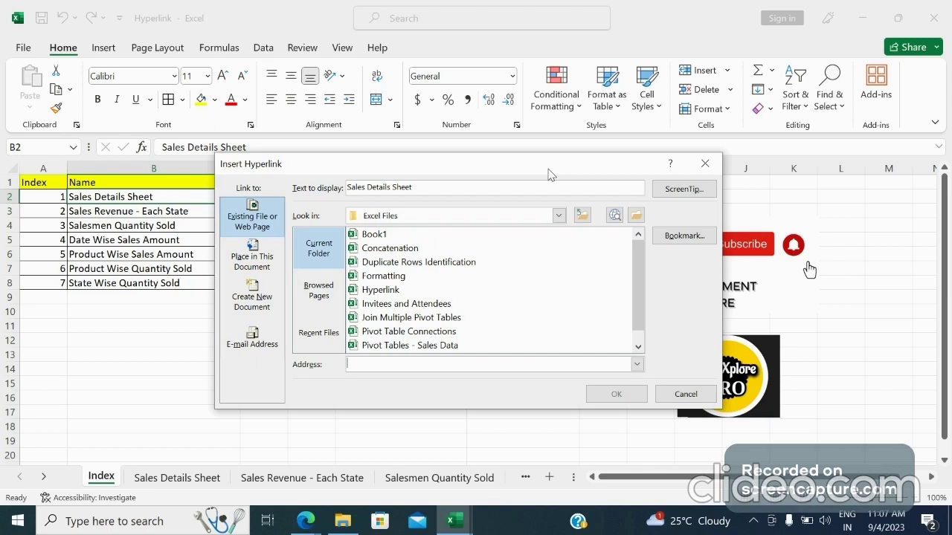
{"action": "left_click", "coordinate": [265, 266]}
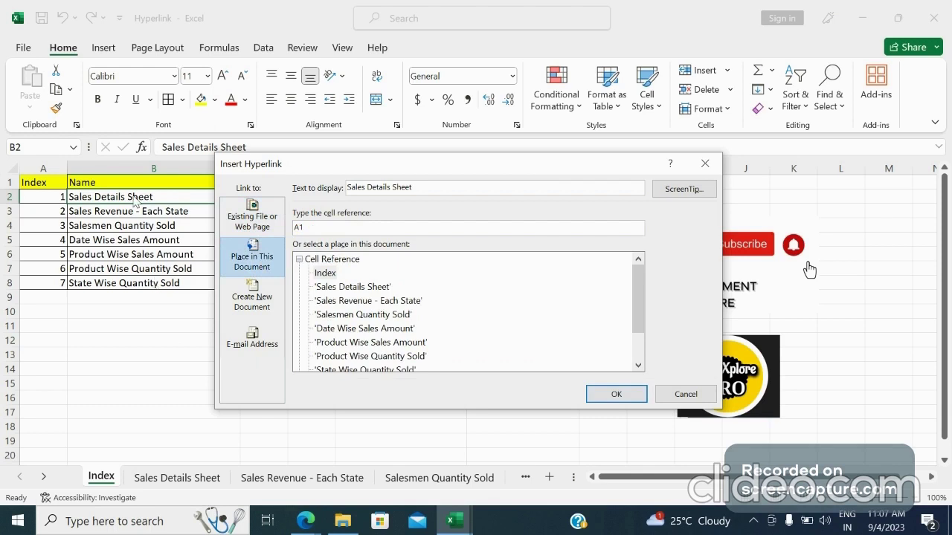
{"action": "left_click", "coordinate": [350, 287]}
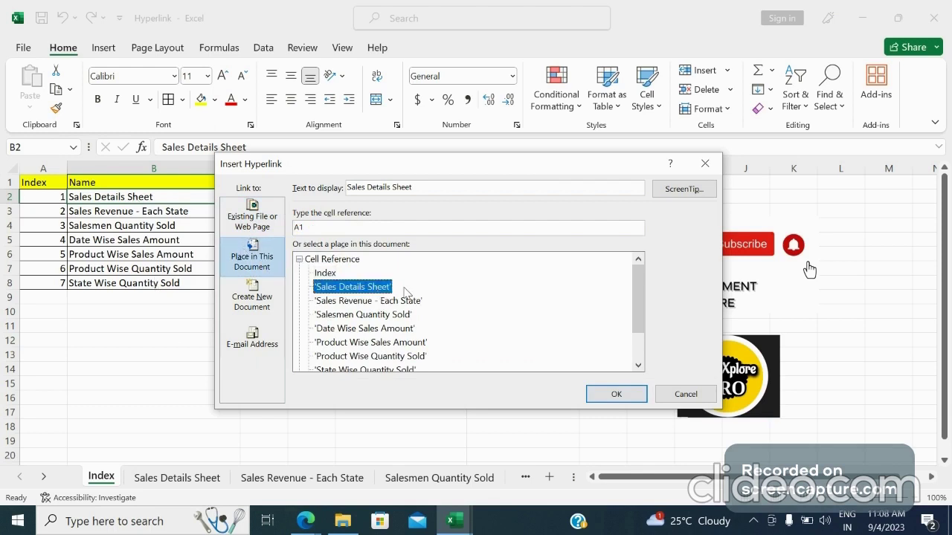
{"action": "left_click", "coordinate": [616, 395]}
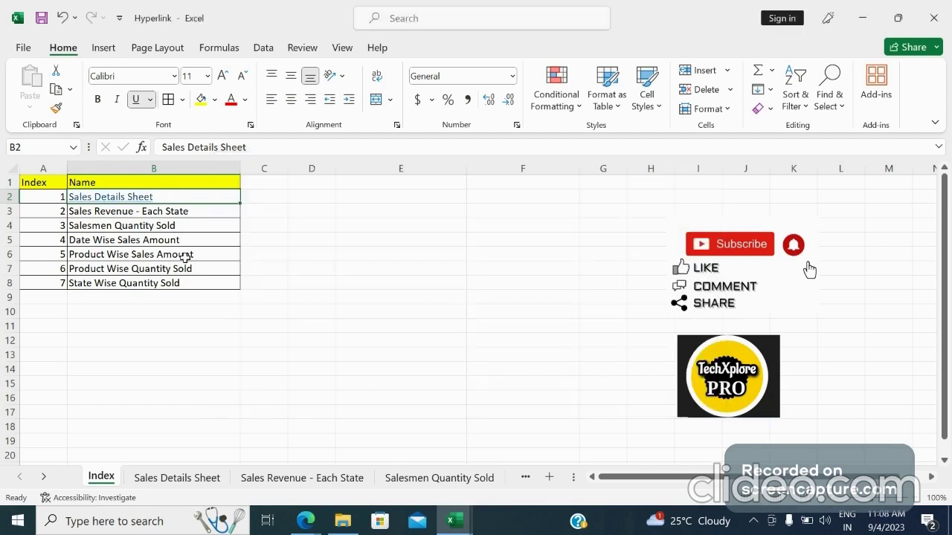
{"action": "left_click", "coordinate": [206, 214]}
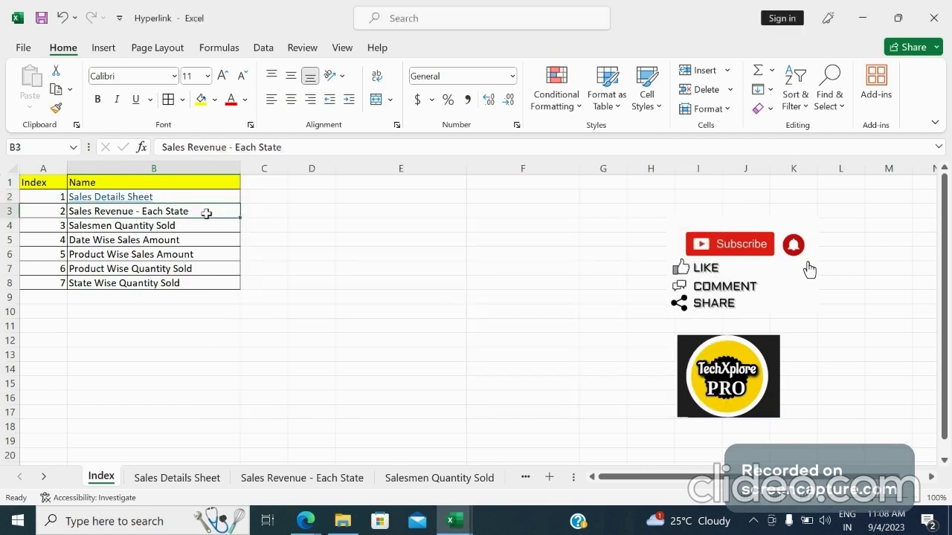
{"action": "right_click", "coordinate": [206, 214]}
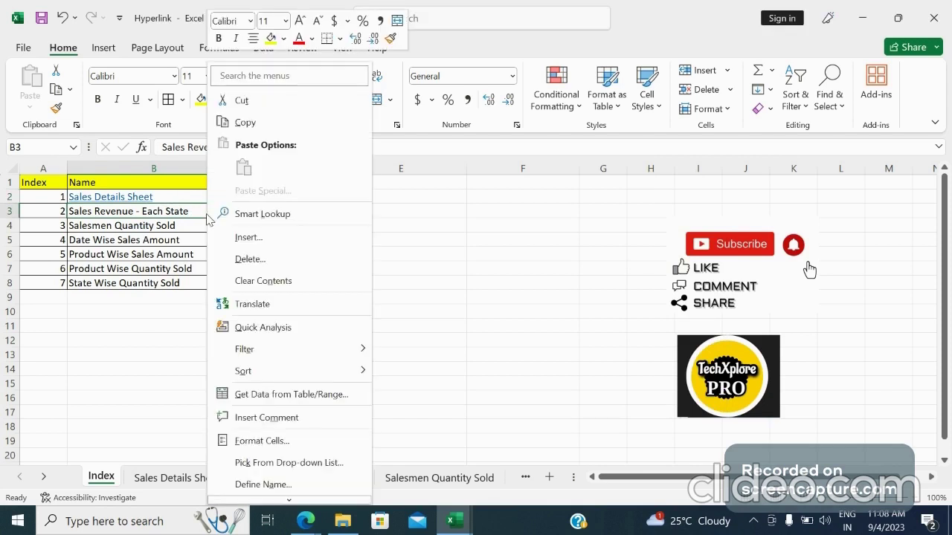
{"action": "scroll", "coordinate": [300, 498], "scroll_direction": "down", "scroll_amount": 2}
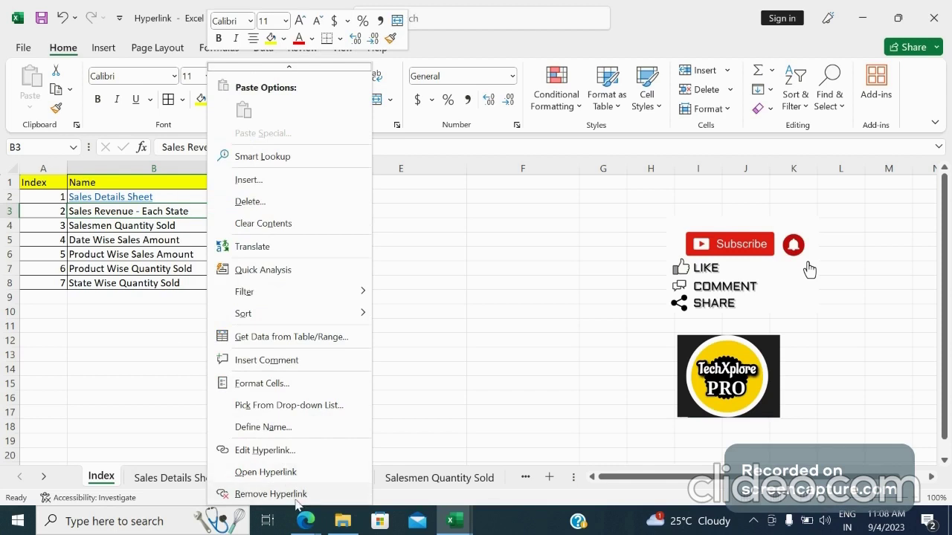
{"action": "left_click", "coordinate": [945, 400]}
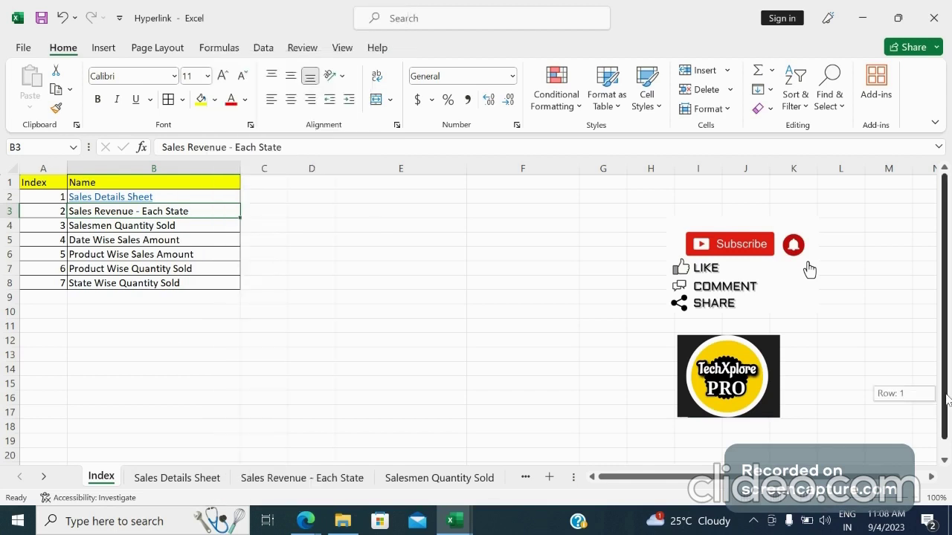
{"action": "left_click_drag", "start_coordinate": [947, 400], "coordinate": [947, 412]}
{"action": "right_click", "coordinate": [217, 197]}
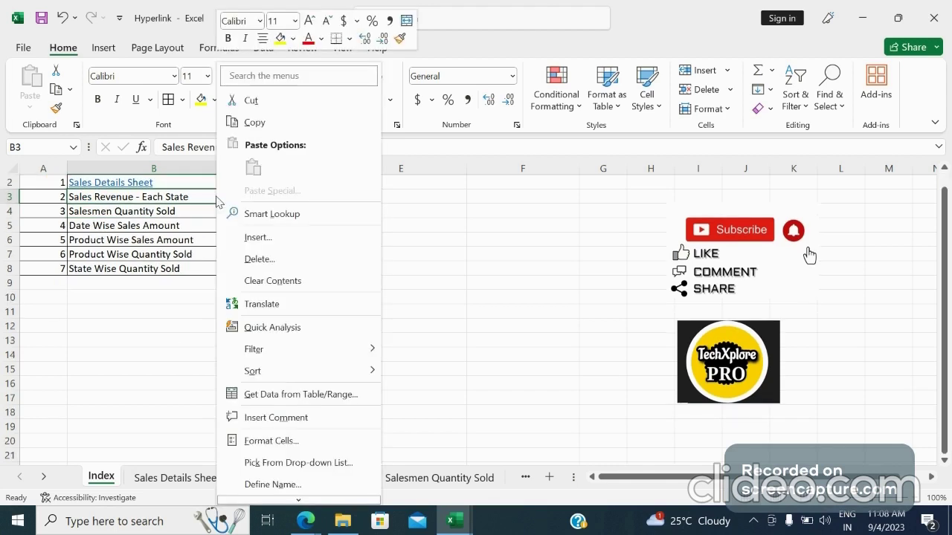
{"action": "mouse_move", "coordinate": [298, 500]}
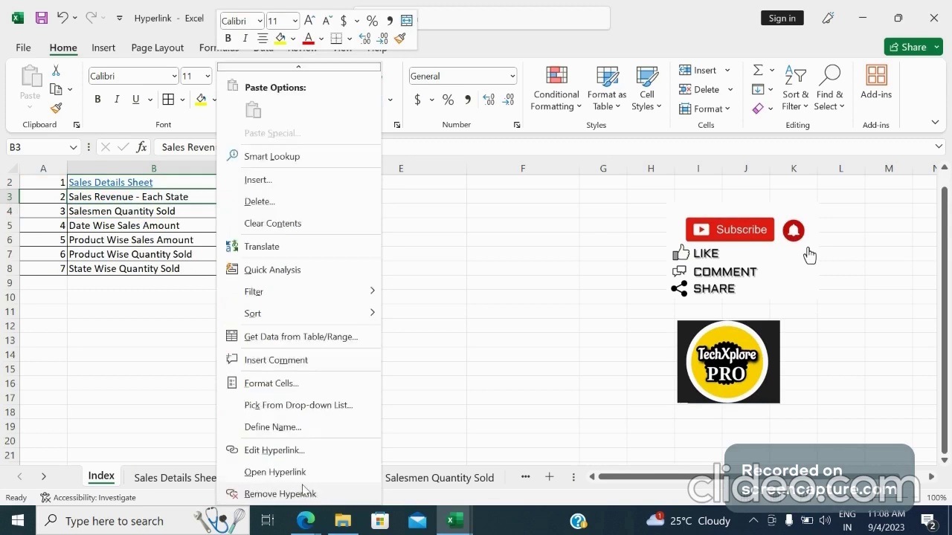
{"action": "left_click", "coordinate": [945, 420]}
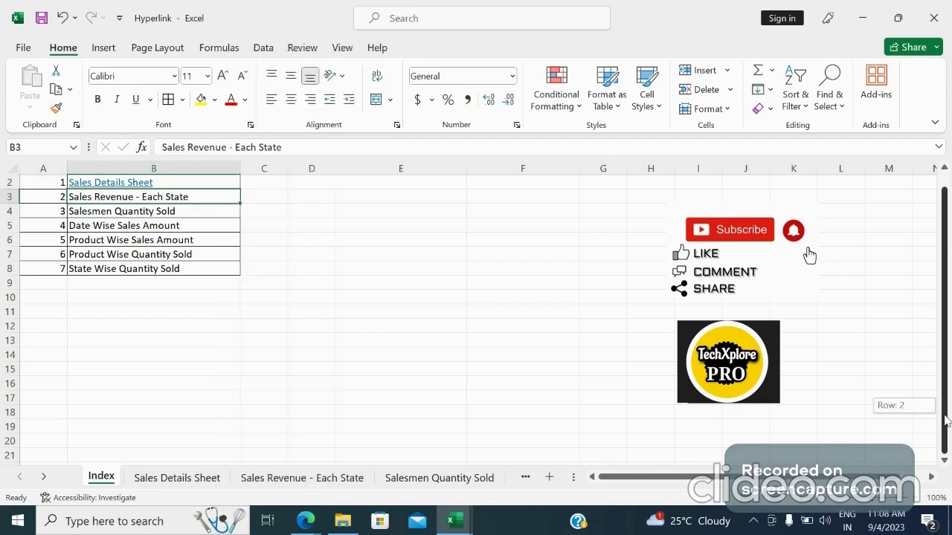
Hyperlink the Sales Revenue - Each State name in B3 to cell A1 of the 'Sales Revenue - Each State' worksheet
{"action": "right_click", "coordinate": [188, 206]}
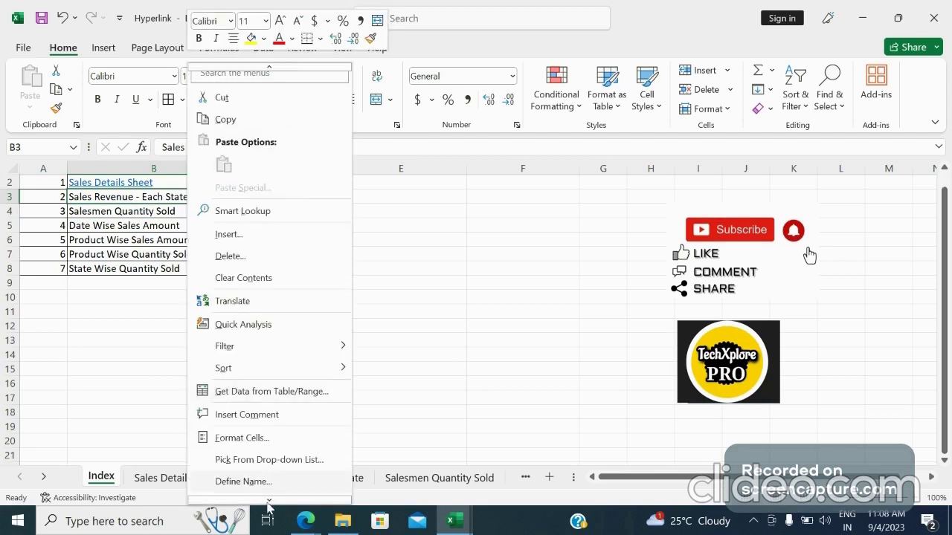
{"action": "mouse_move", "coordinate": [267, 508]}
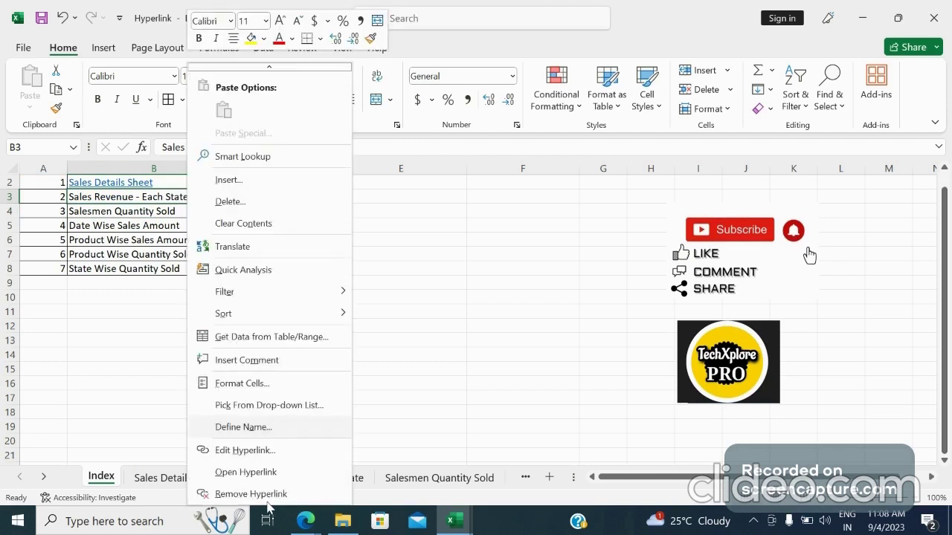
{"action": "left_click", "coordinate": [245, 452]}
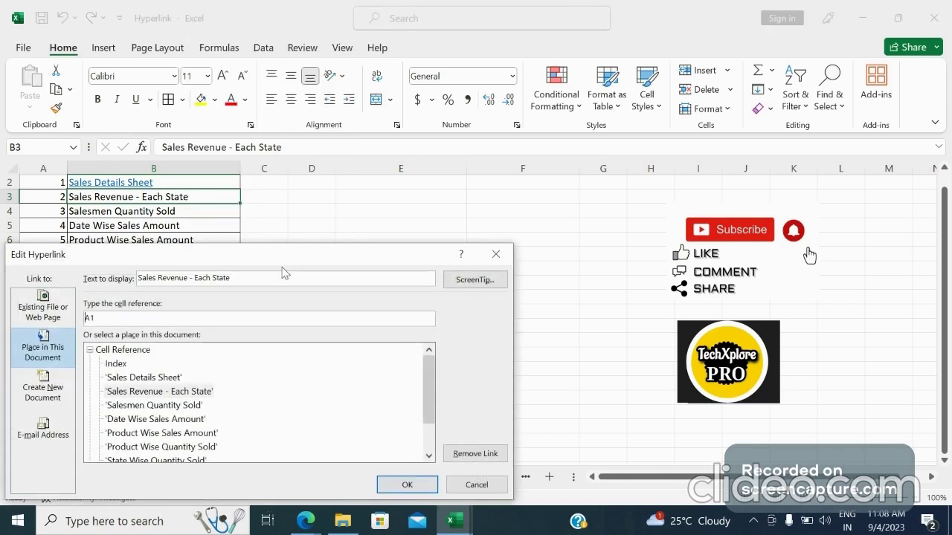
{"action": "left_click_drag", "start_coordinate": [284, 264], "coordinate": [527, 172]}
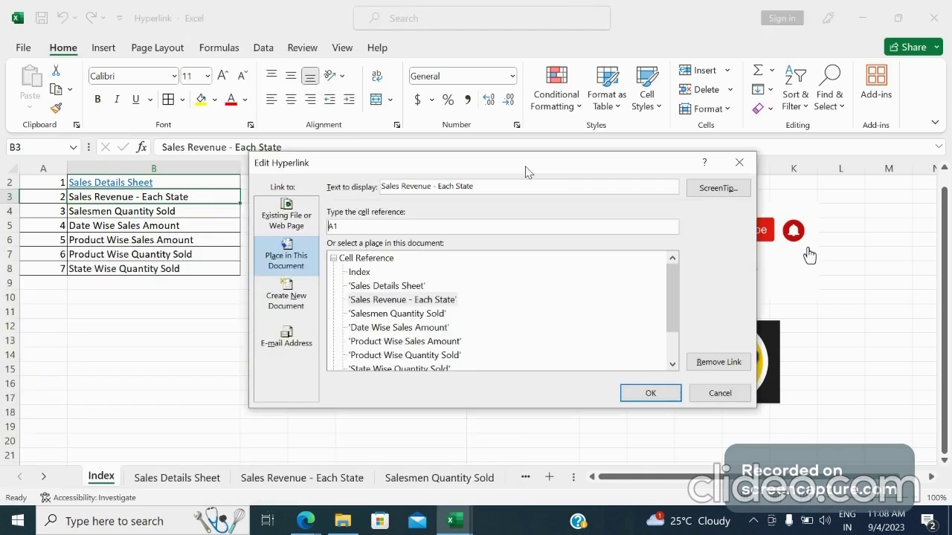
{"action": "left_click", "coordinate": [424, 302]}
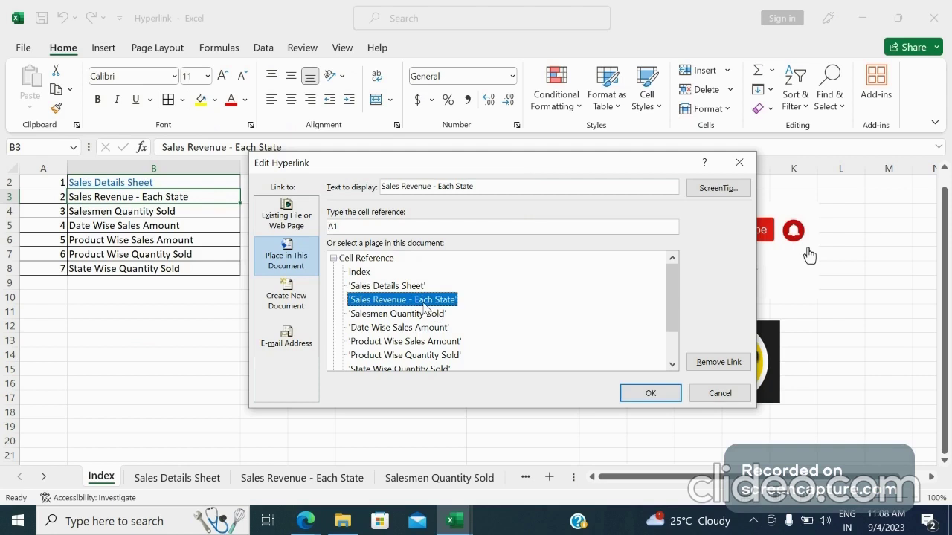
{"action": "left_click", "coordinate": [649, 394]}
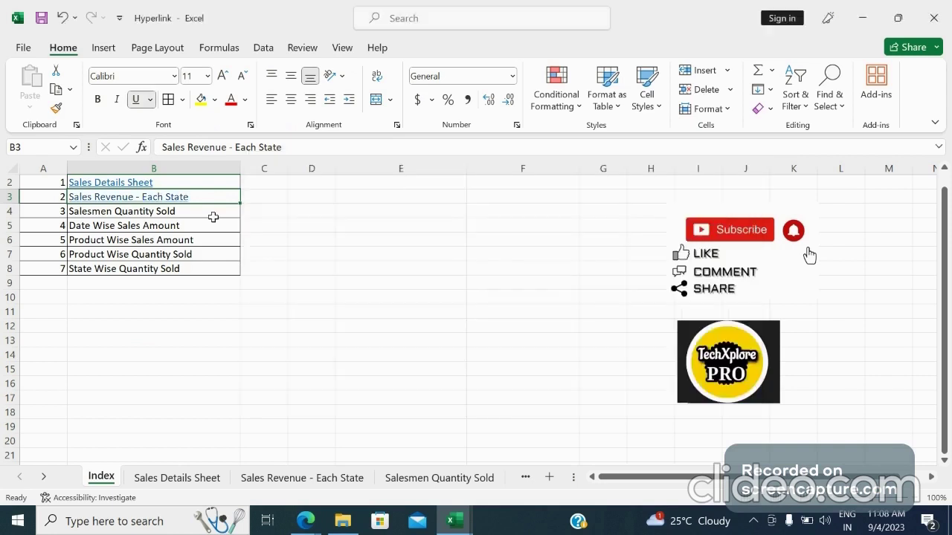
Hyperlink the Salesmen Quantity Sold name in B4 to cell A1 of the 'Salesmen Quantity Sold' worksheet
{"action": "left_click", "coordinate": [197, 212]}
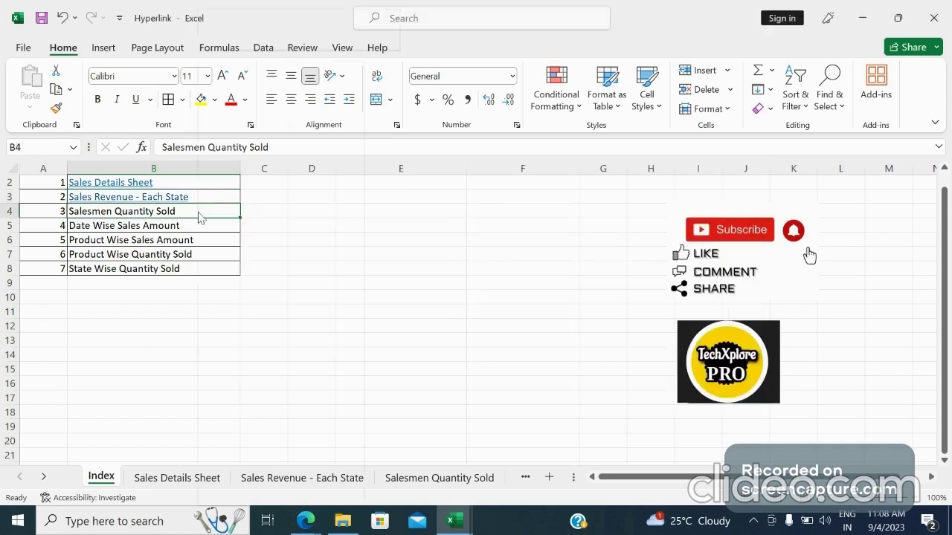
{"action": "right_click", "coordinate": [200, 217]}
{"action": "mouse_move", "coordinate": [257, 498]}
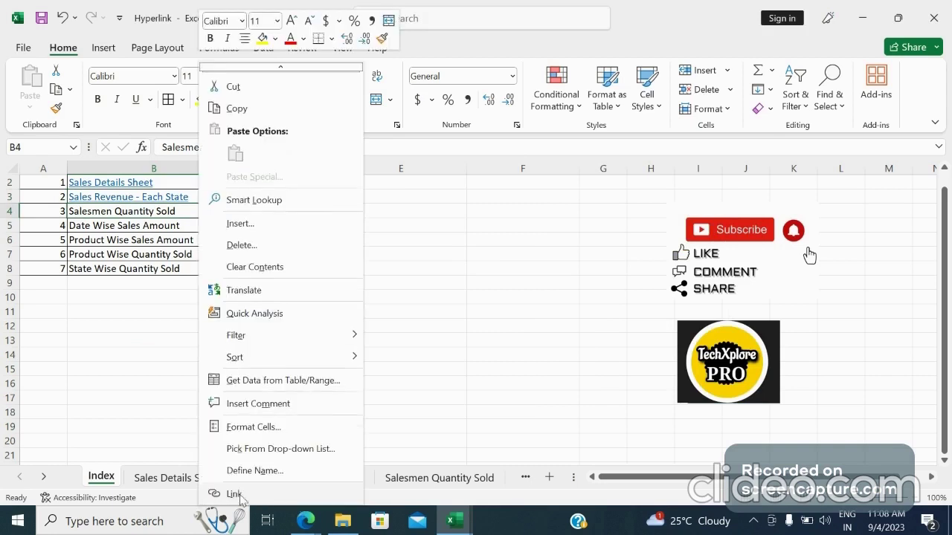
{"action": "left_click", "coordinate": [233, 494]}
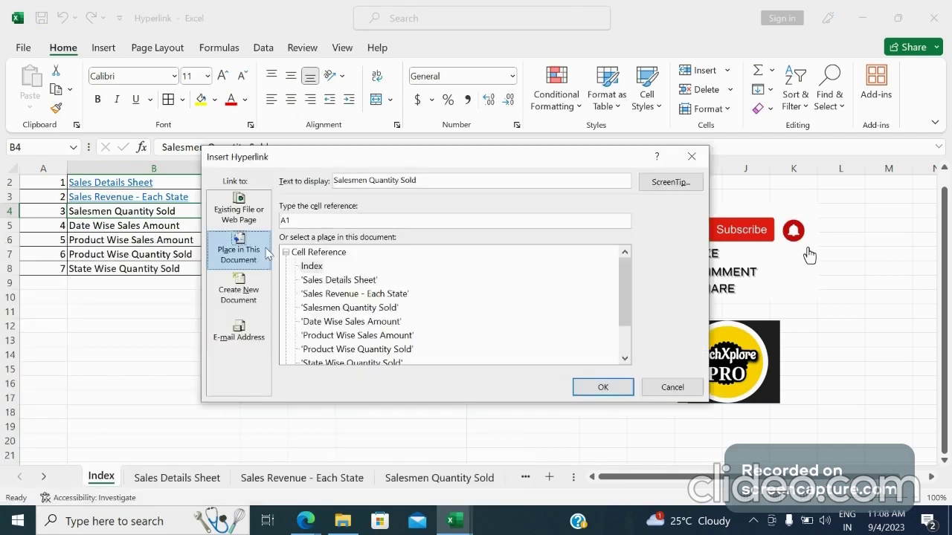
{"action": "left_click", "coordinate": [334, 309]}
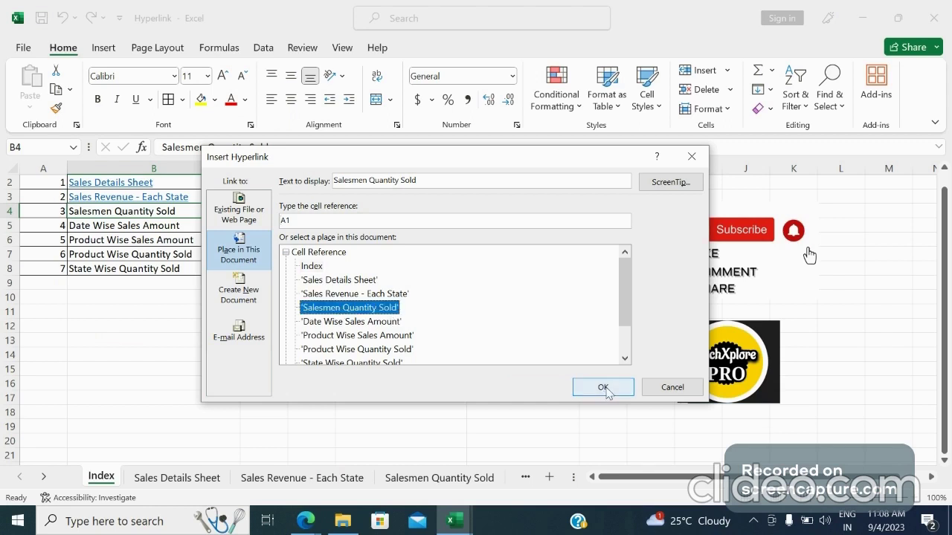
{"action": "left_click", "coordinate": [605, 389]}
{"action": "left_click", "coordinate": [413, 309]}
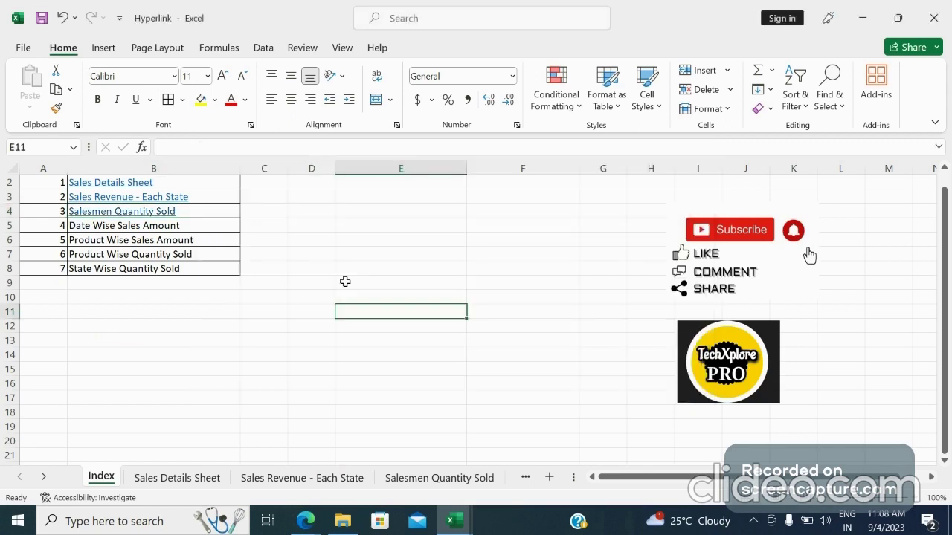
Follow the Sales Details Sheet link in the index table to open that worksheet
{"action": "left_click_drag", "start_coordinate": [949, 217], "coordinate": [946, 207]}
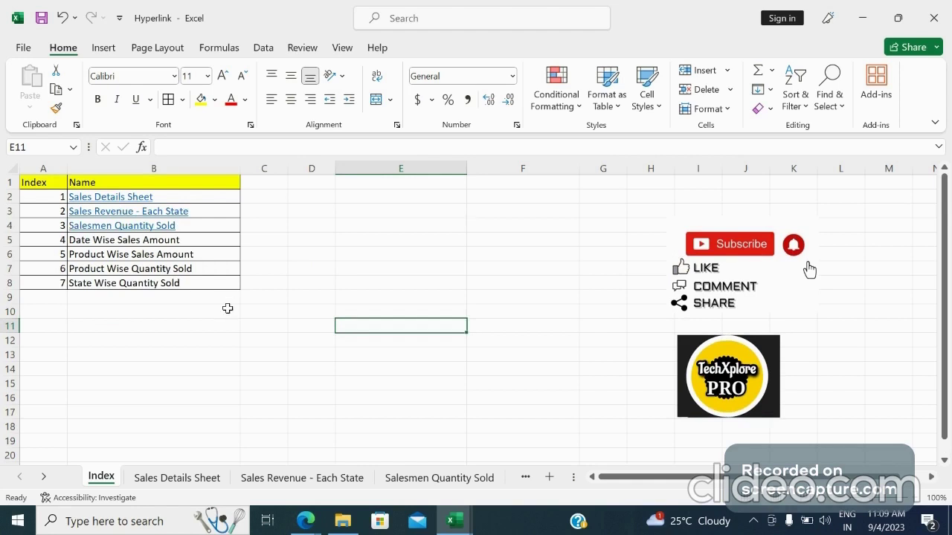
{"action": "left_click", "coordinate": [110, 197]}
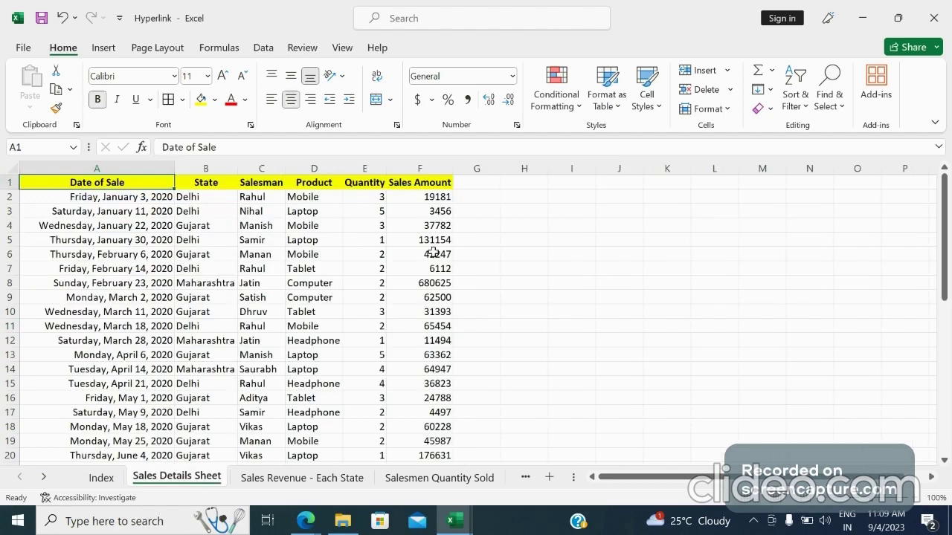
{"action": "left_click", "coordinate": [623, 198]}
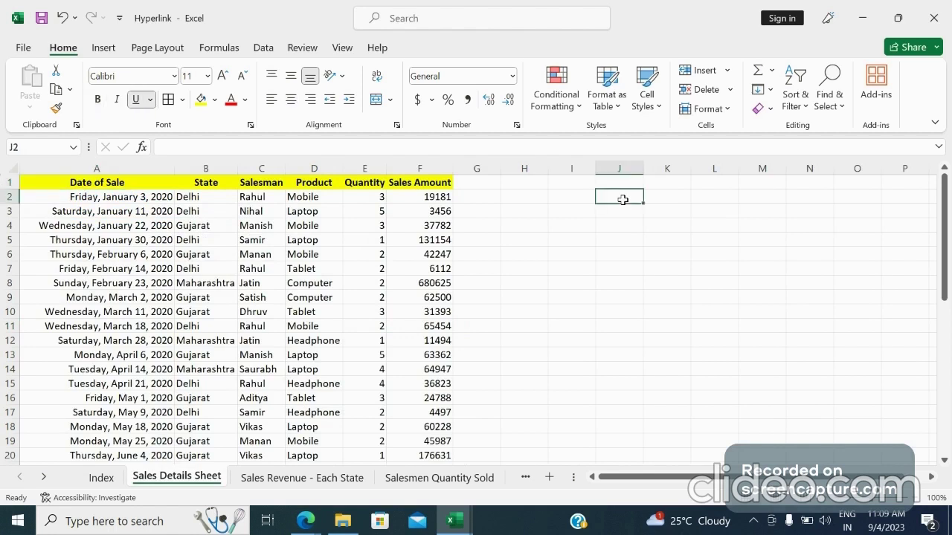
{"action": "type", "text": "In"}
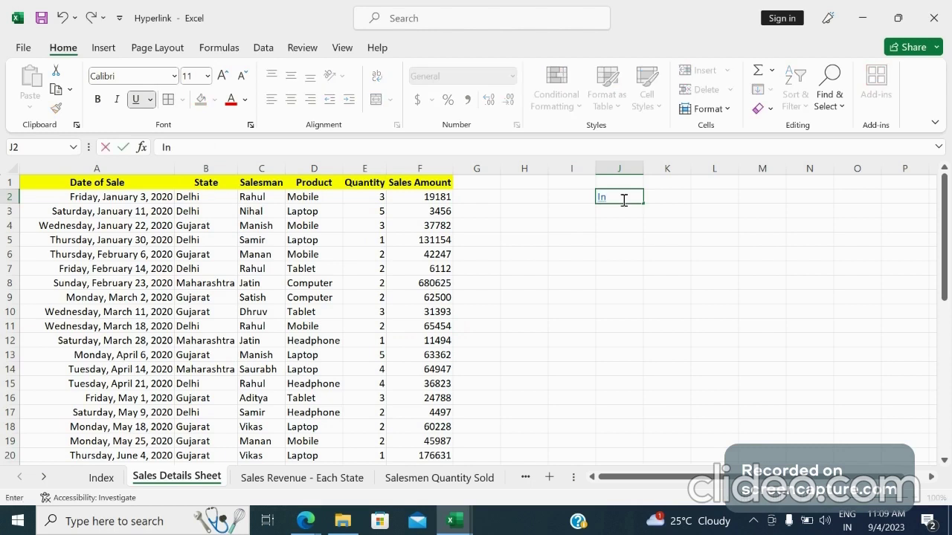
{"action": "type", "text": "de"}
{"action": "key", "text": "BackSpace"}
{"action": "key", "text": "BackSpace"}
{"action": "key", "text": "BackSpace"}
{"action": "key", "text": "BackSpace"}
Enter the text Index in cell K3 of the Sales Details Sheet
{"action": "left_click", "coordinate": [678, 214]}
{"action": "type", "text": "Inde"}
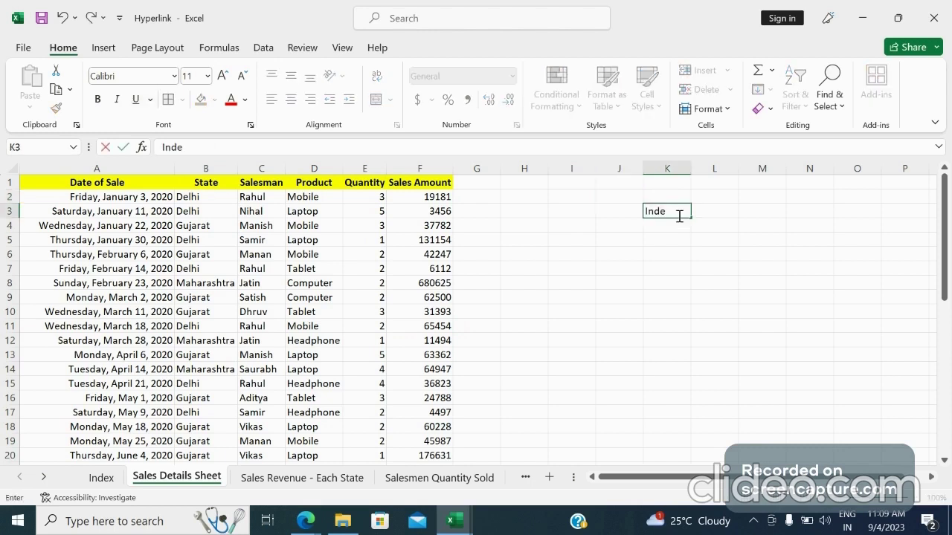
{"action": "type", "text": "x"}
{"action": "left_click", "coordinate": [697, 223]}
Hyperlink the Index text in K3 to cell A1 of the Index worksheet in this document
{"action": "right_click", "coordinate": [681, 215]}
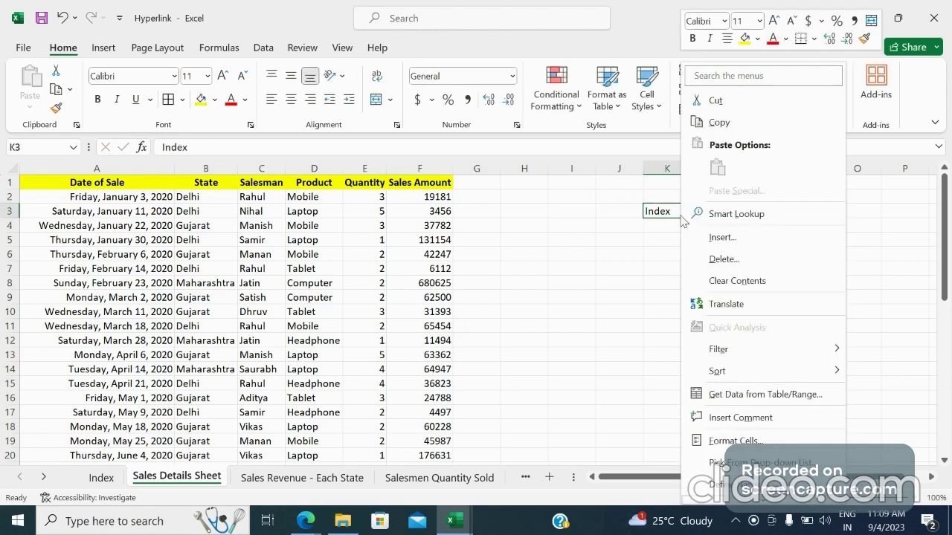
{"action": "mouse_move", "coordinate": [767, 502]}
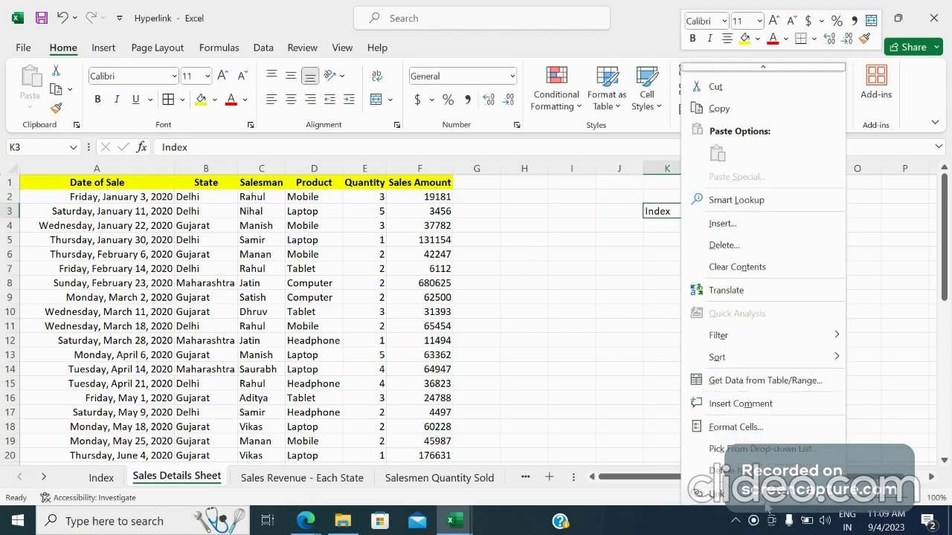
{"action": "left_click", "coordinate": [715, 493]}
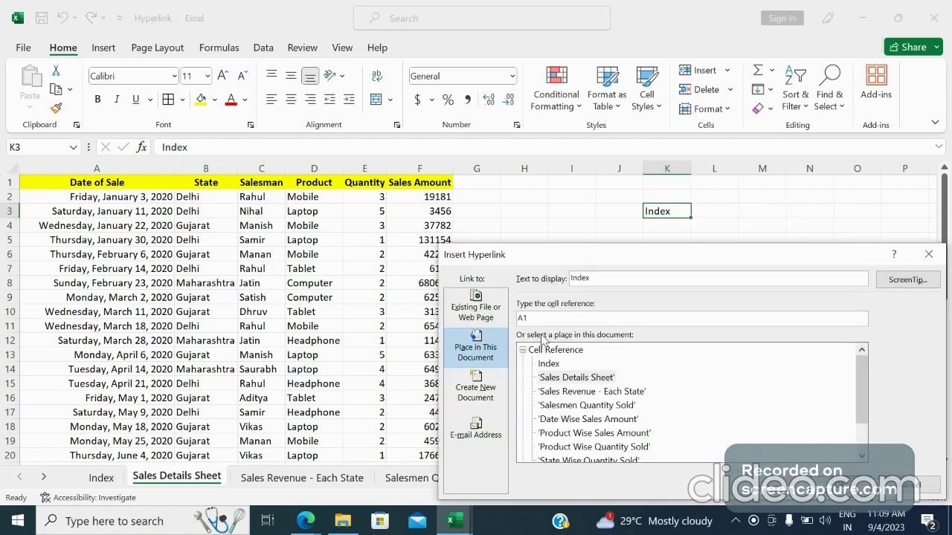
{"action": "left_click", "coordinate": [549, 364]}
{"action": "left_click", "coordinate": [839, 485]}
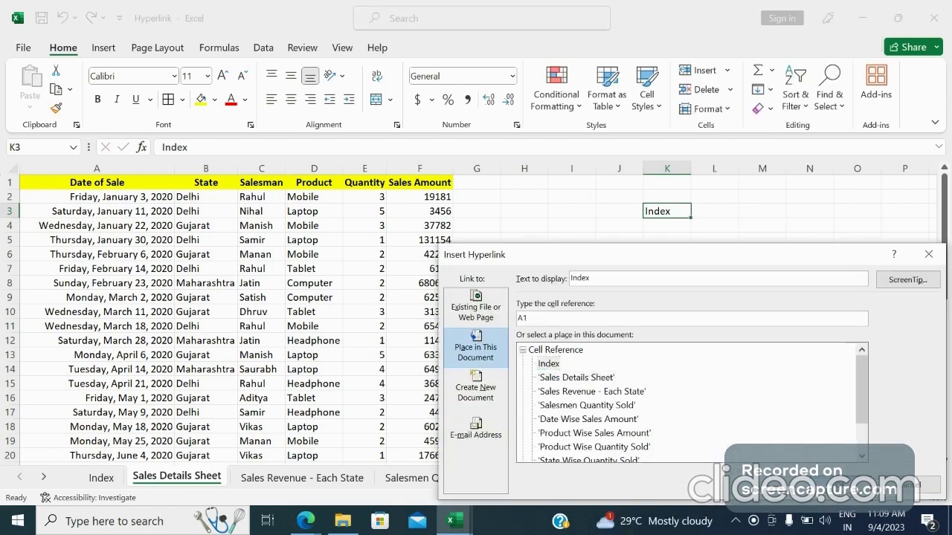
Follow the K3 Index link back to the Index sheet and follow its Sales Revenue - Each State link
{"action": "left_click", "coordinate": [675, 260]}
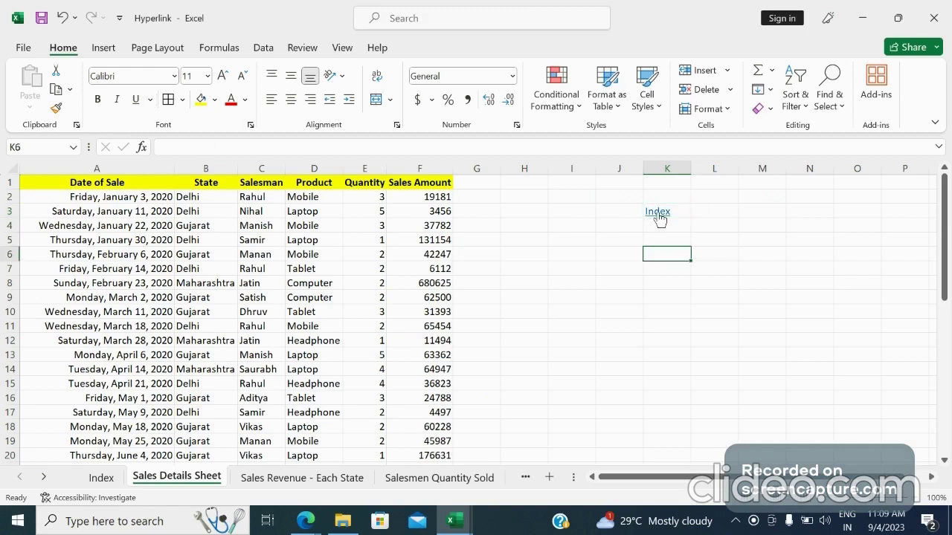
{"action": "left_click", "coordinate": [658, 214]}
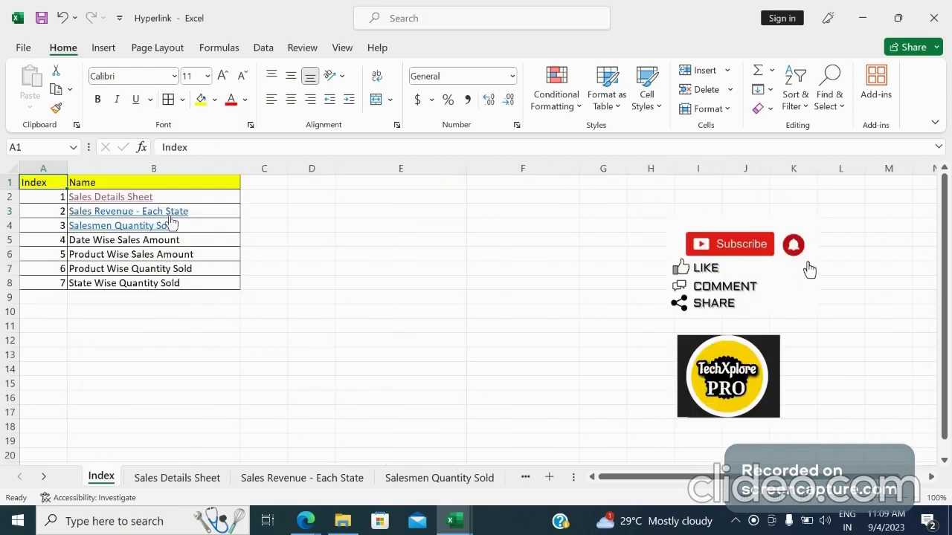
{"action": "left_click", "coordinate": [136, 215]}
{"action": "left_click", "coordinate": [136, 214]}
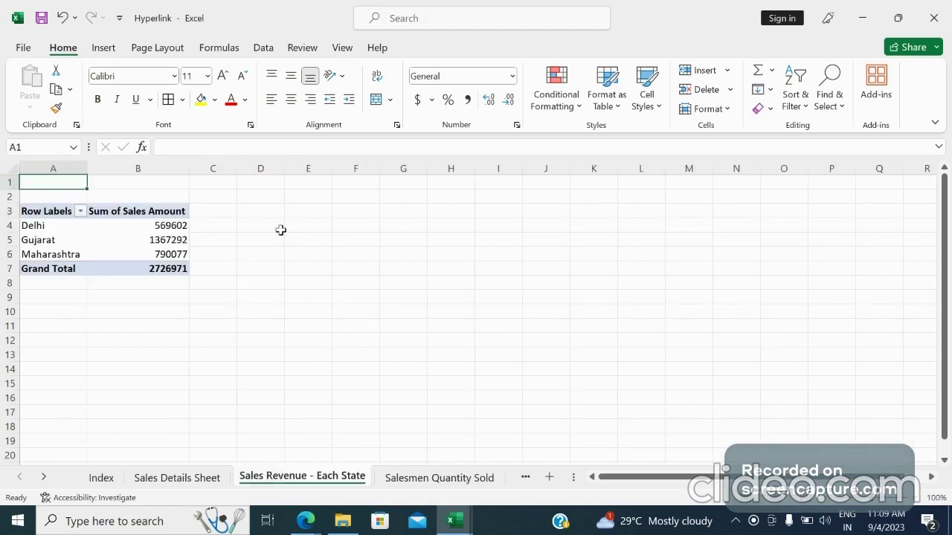
{"action": "left_click", "coordinate": [463, 214]}
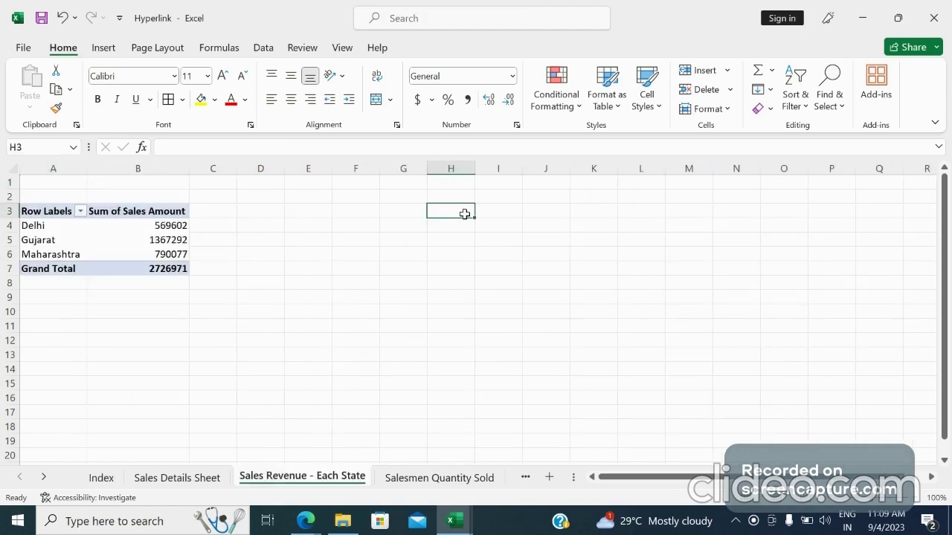
Copy the hyperlinked Index cell K3 from the Sales Details Sheet into cell I3 of the Sales Revenue - Each State sheet
{"action": "left_click", "coordinate": [172, 476]}
{"action": "left_click_drag", "start_coordinate": [760, 239], "coordinate": [701, 203]}
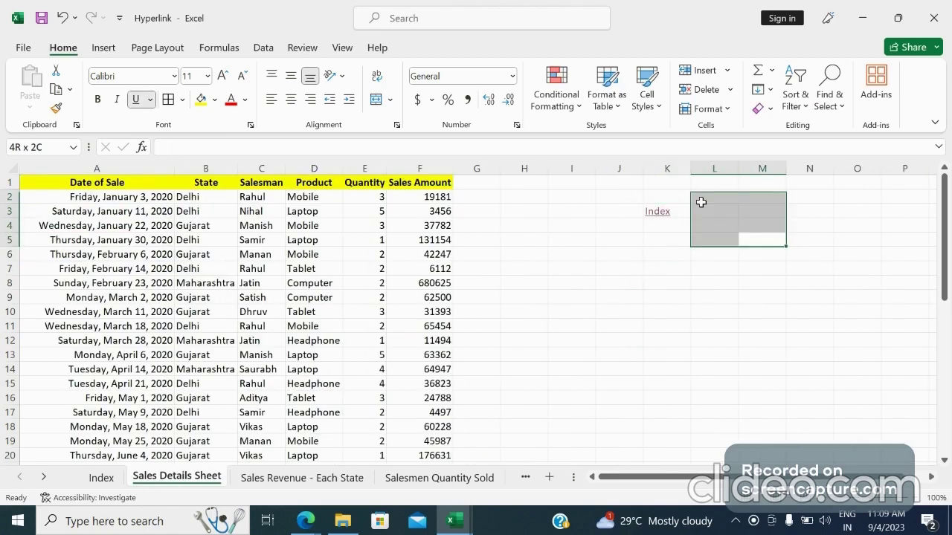
{"action": "left_click", "coordinate": [676, 197]}
{"action": "key", "text": "Down"}
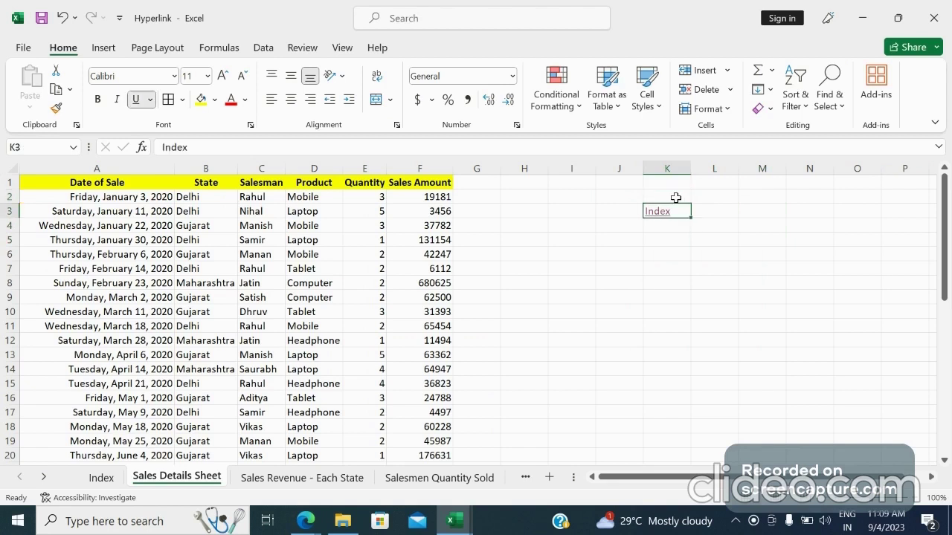
{"action": "key", "text": "ctrl+c"}
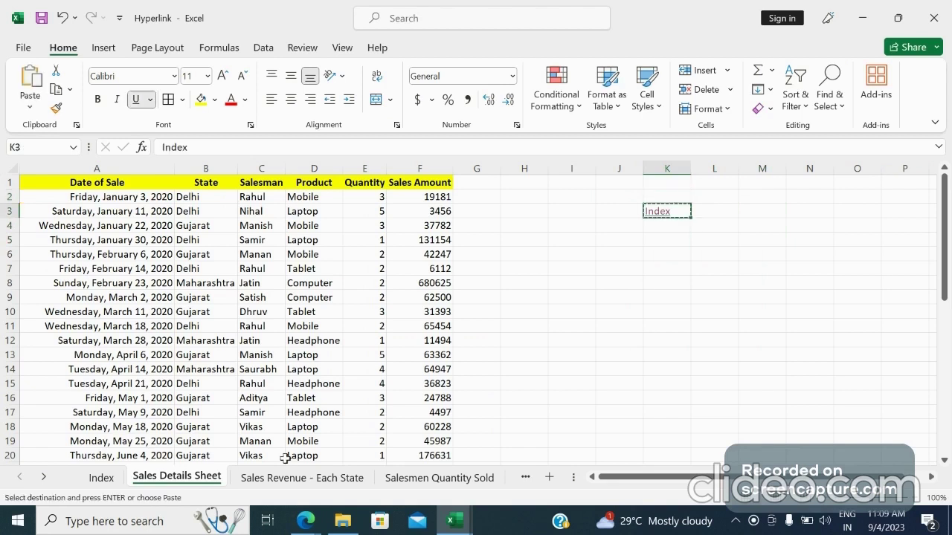
{"action": "left_click", "coordinate": [302, 477]}
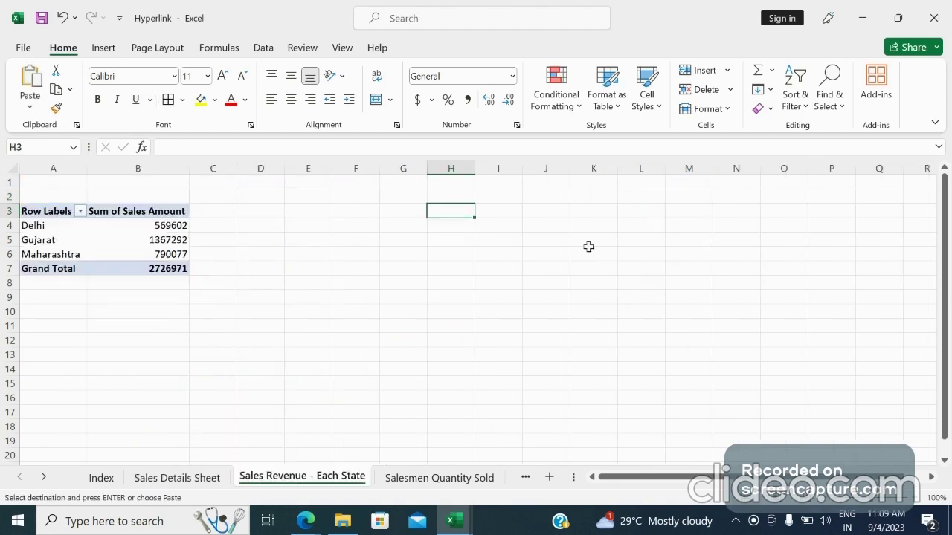
{"action": "left_click", "coordinate": [499, 209]}
{"action": "key", "text": "ctrl+v"}
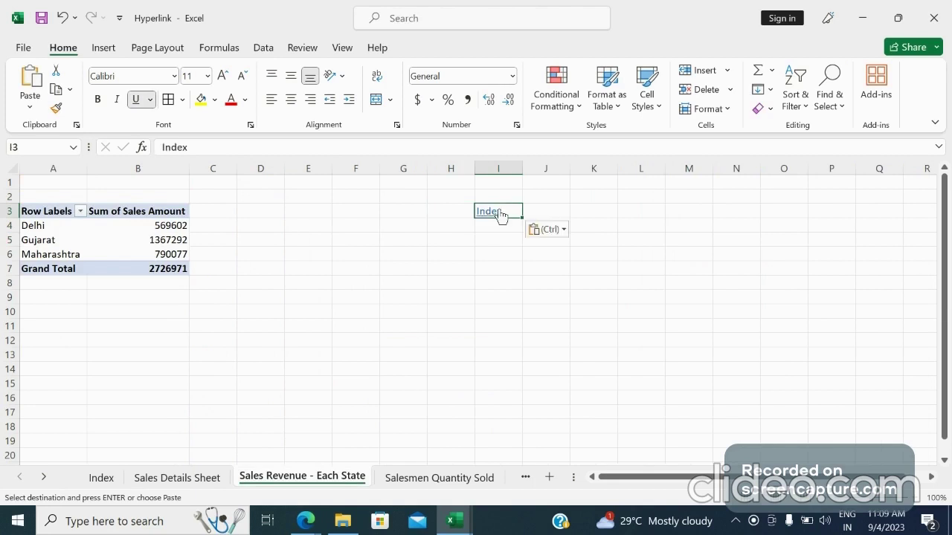
Paste the copied Index link into cell H3 of the Salesmen Quantity Sold sheet
{"action": "left_click", "coordinate": [415, 480]}
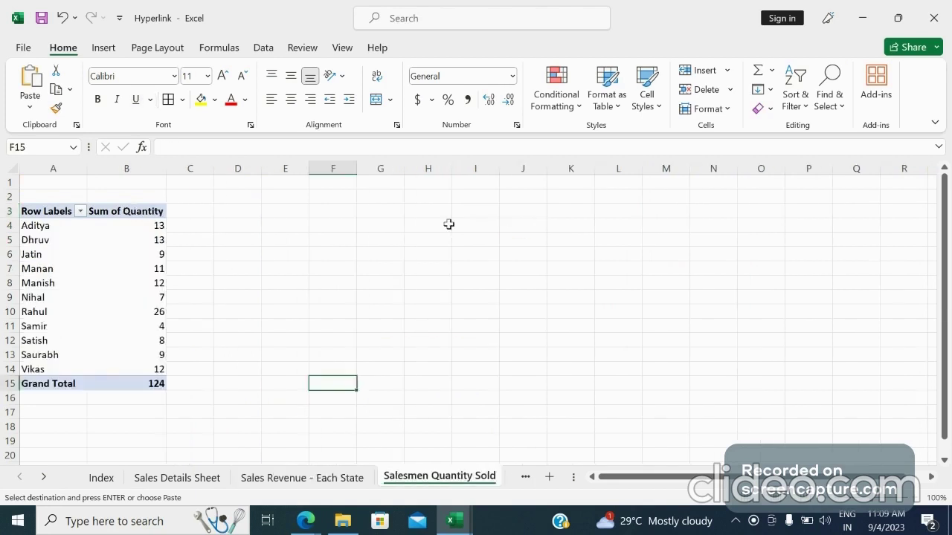
{"action": "left_click", "coordinate": [437, 214]}
{"action": "key", "text": "ctrl+v"}
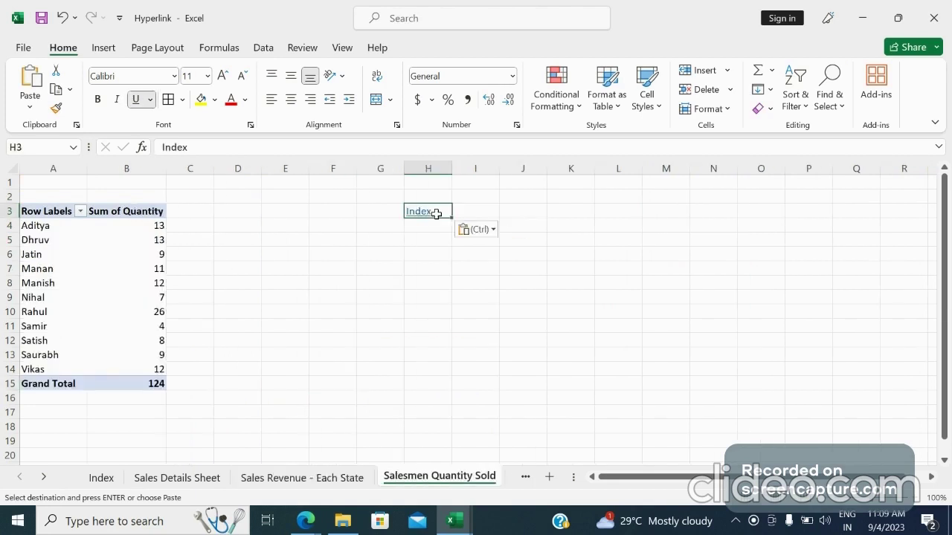
Paste the copied Index link into cell H3 of the Date Wise Sales Amount sheet
{"action": "left_click", "coordinate": [44, 476]}
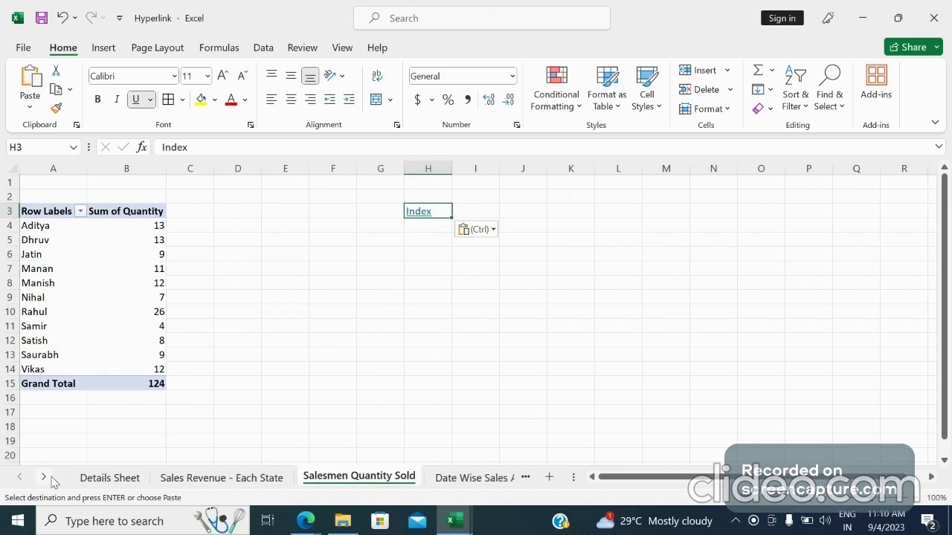
{"action": "left_click", "coordinate": [48, 476]}
{"action": "left_click", "coordinate": [387, 477]}
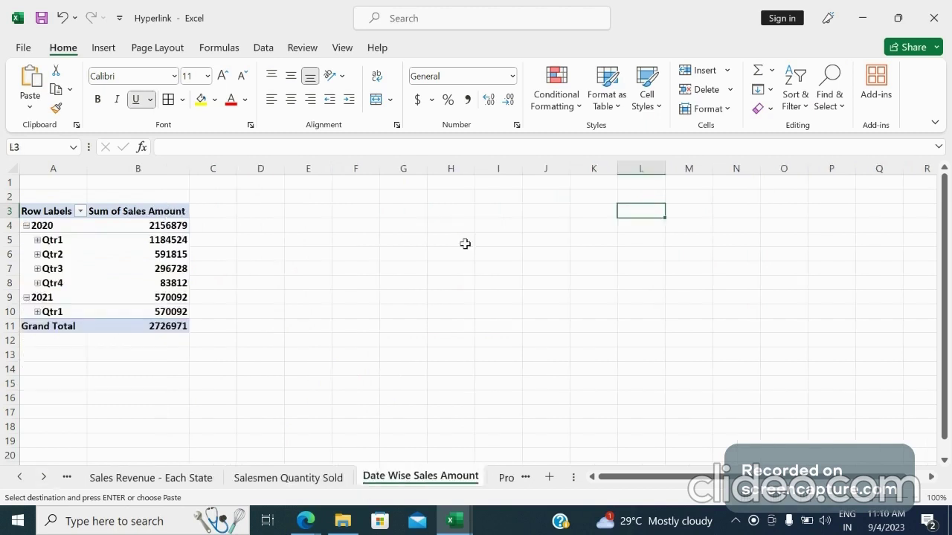
{"action": "left_click", "coordinate": [455, 208]}
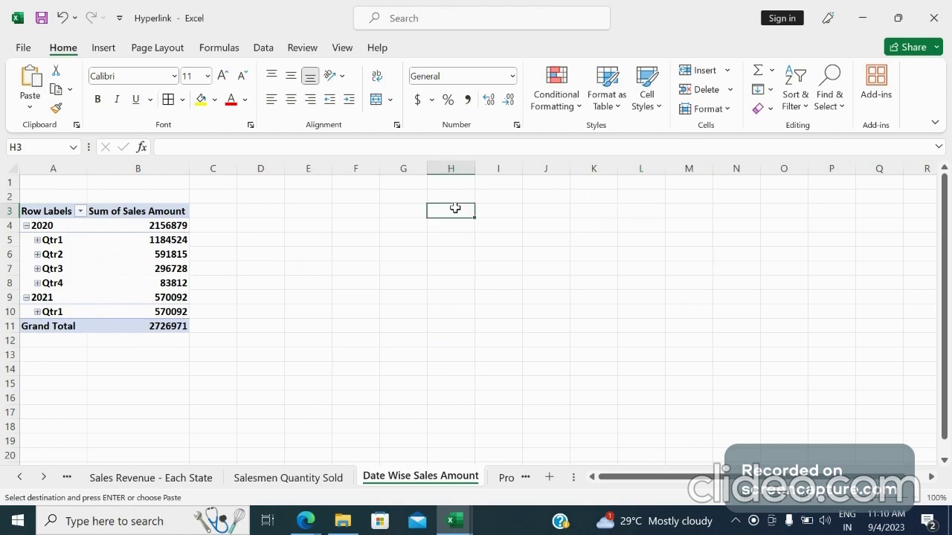
{"action": "key", "text": "ctrl+v"}
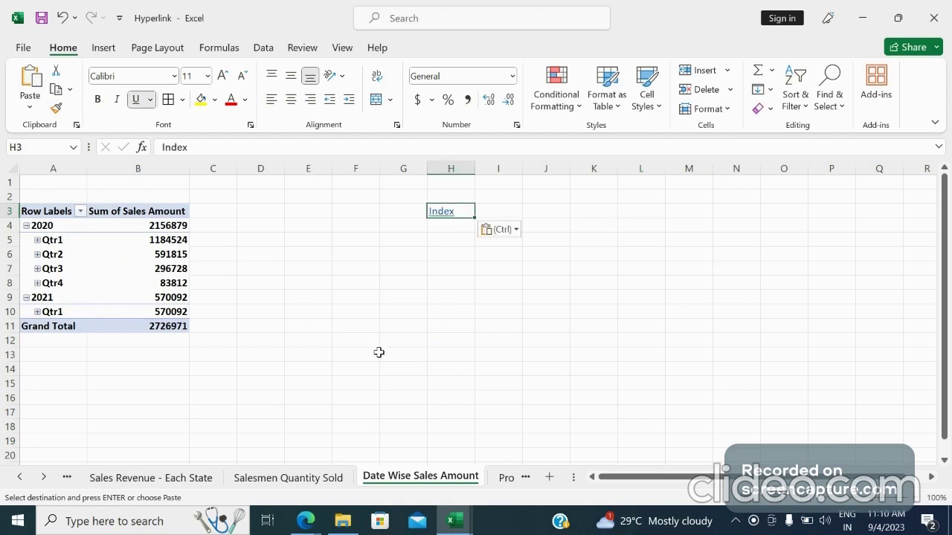
Paste the copied Index link into cell I4 of the Product Wise Sales Amount sheet
{"action": "left_click", "coordinate": [52, 475]}
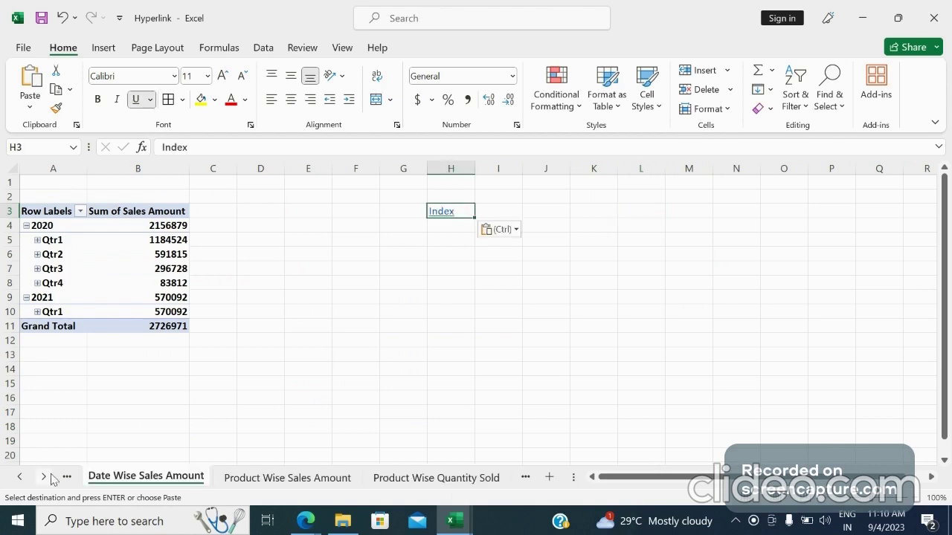
{"action": "left_click", "coordinate": [260, 476]}
{"action": "left_click", "coordinate": [506, 227]}
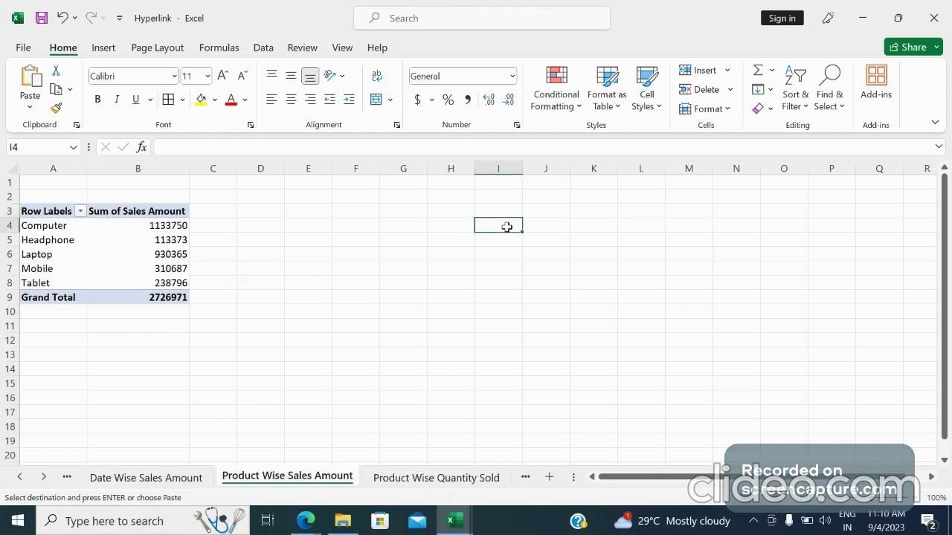
{"action": "key", "text": "ctrl+v"}
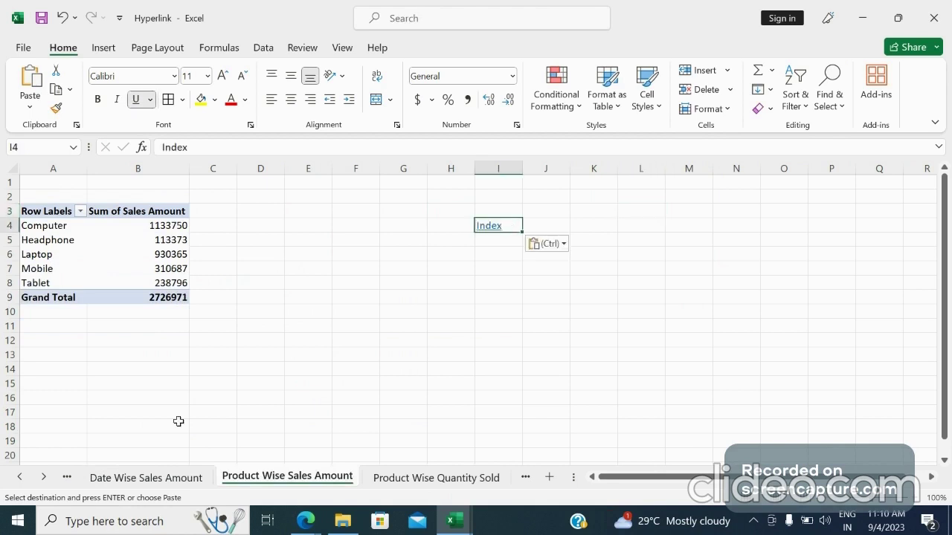
Paste the copied Index link into cell G3 of the Product Wise Quantity Sold sheet
{"action": "left_click", "coordinate": [45, 478]}
{"action": "left_click", "coordinate": [111, 479]}
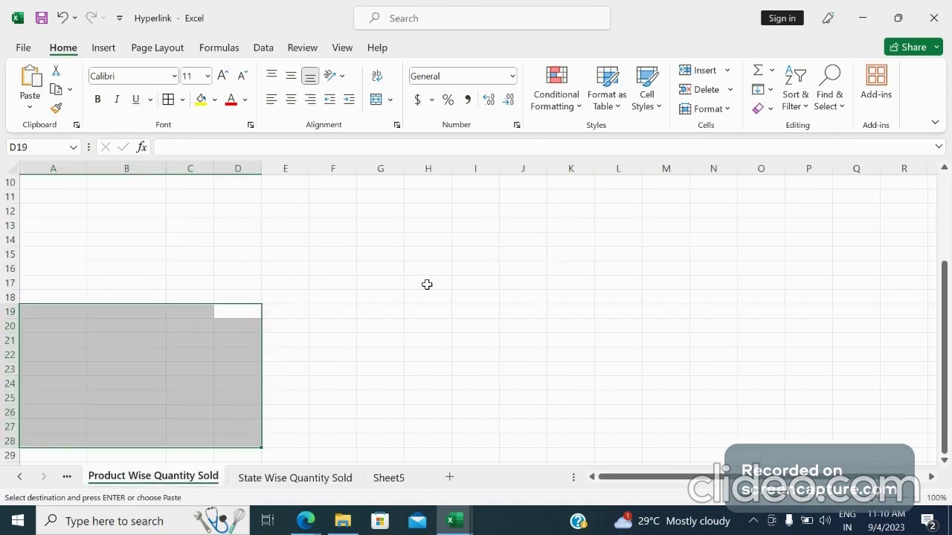
{"action": "left_click_drag", "start_coordinate": [950, 315], "coordinate": [950, 178]}
{"action": "left_click", "coordinate": [380, 212]}
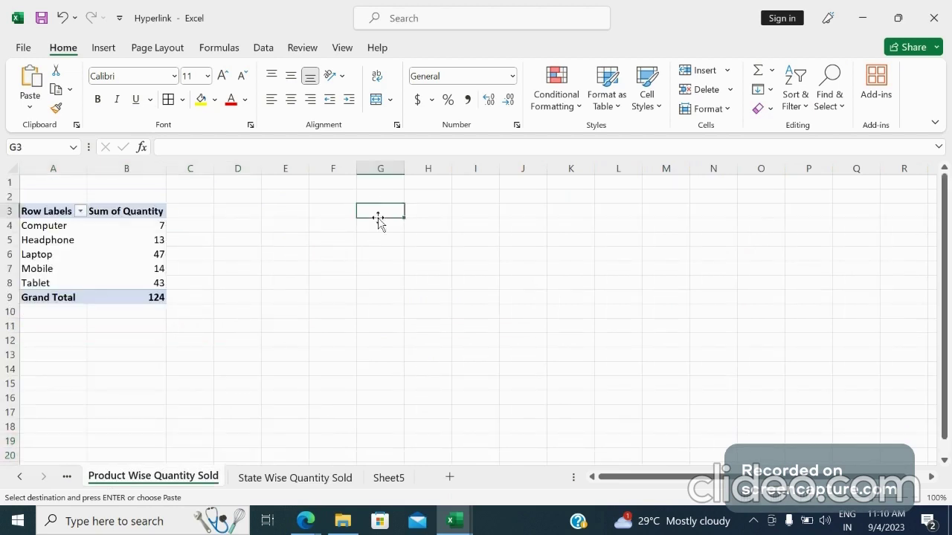
{"action": "type", "text": "Index"}
Paste the copied Index link into cell G4 of the State Wise Quantity Sold sheet
{"action": "left_click", "coordinate": [320, 478]}
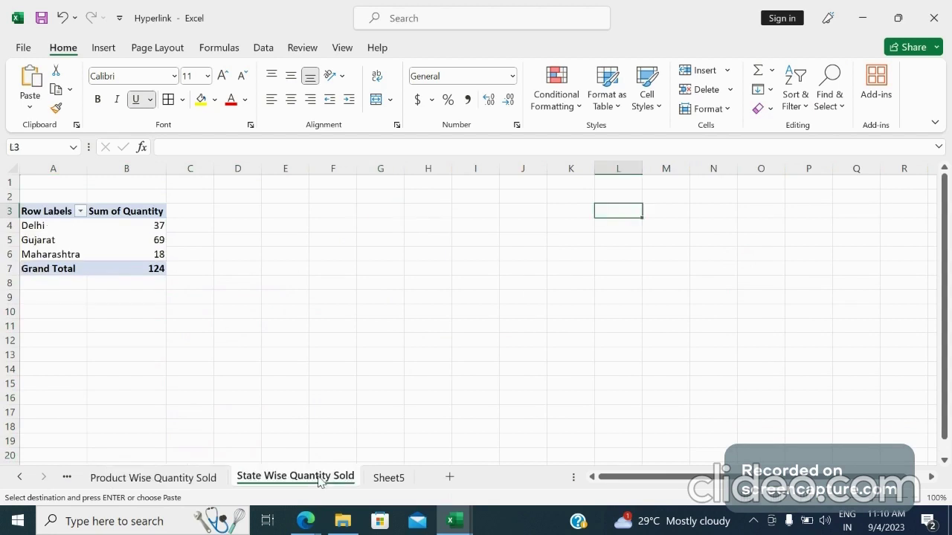
{"action": "left_click", "coordinate": [389, 220]}
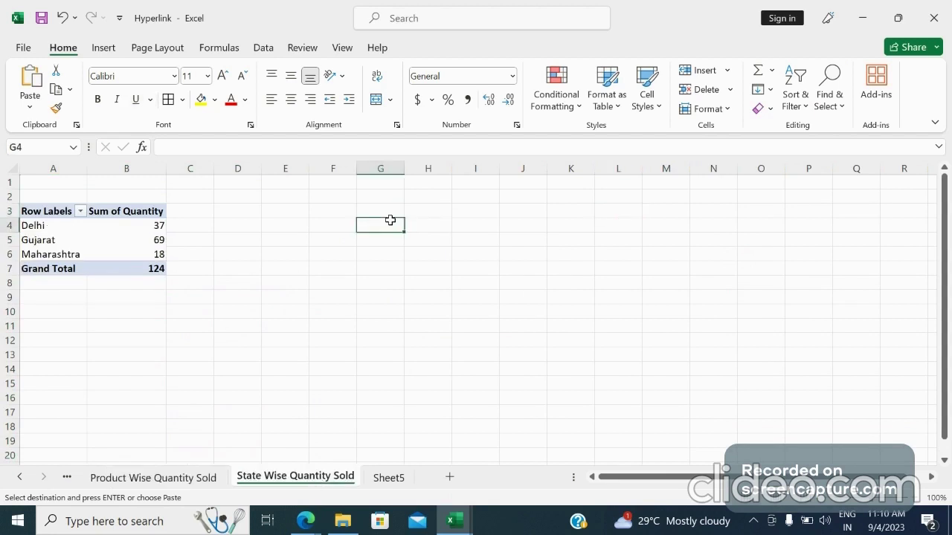
{"action": "type", "text": "Index"}
{"action": "left_click", "coordinate": [363, 296]}
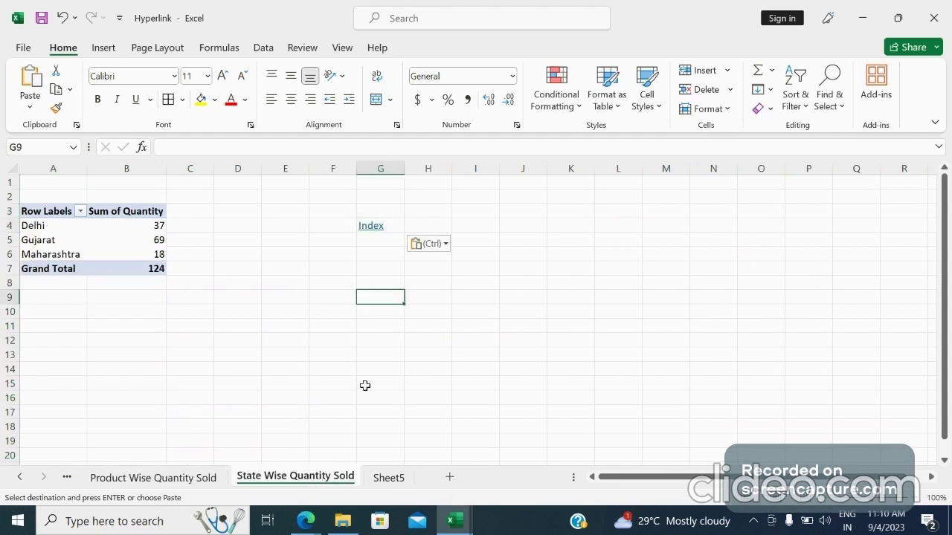
Test the links by going to the Index sheet, on to Salesmen Quantity Sold, and back to the Index
{"action": "left_click", "coordinate": [371, 227]}
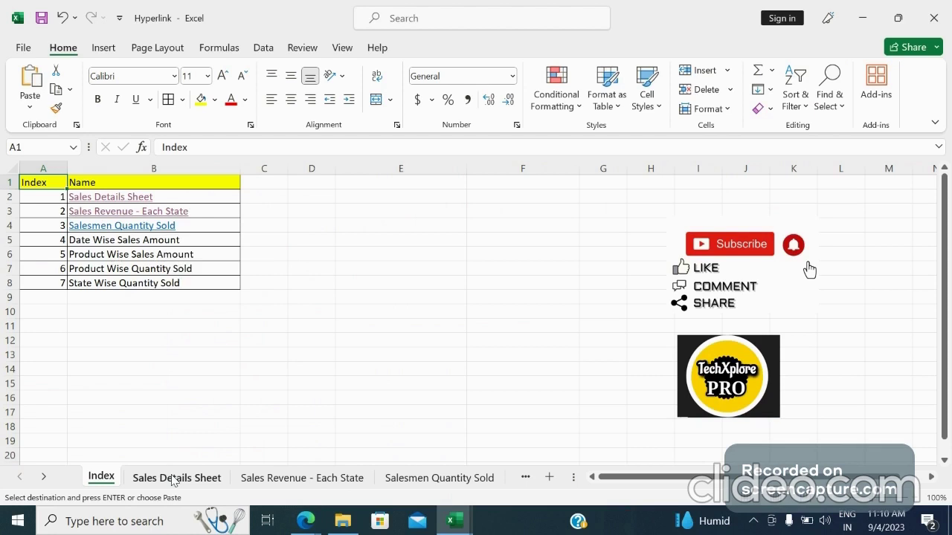
{"action": "left_click", "coordinate": [132, 227]}
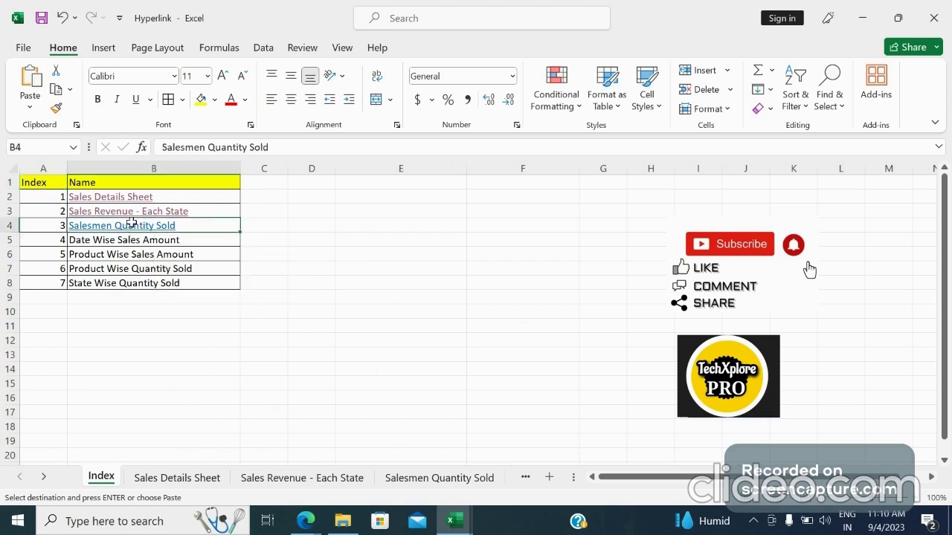
{"action": "left_click", "coordinate": [131, 224]}
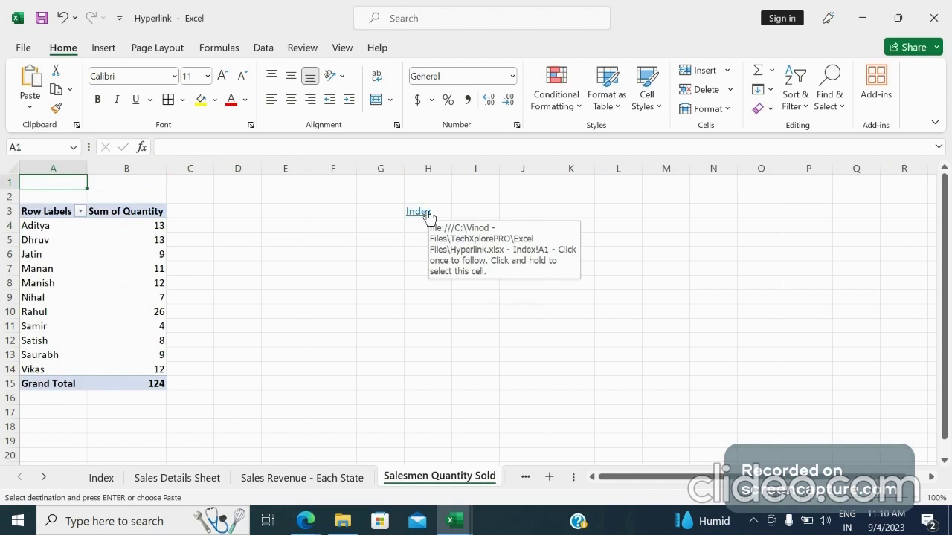
{"action": "left_click", "coordinate": [418, 211]}
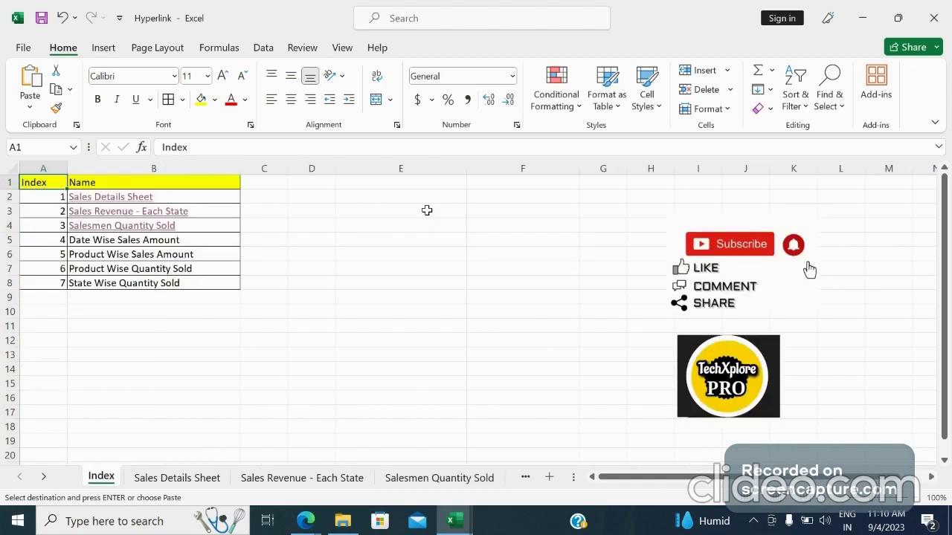
{"action": "left_click", "coordinate": [209, 342]}
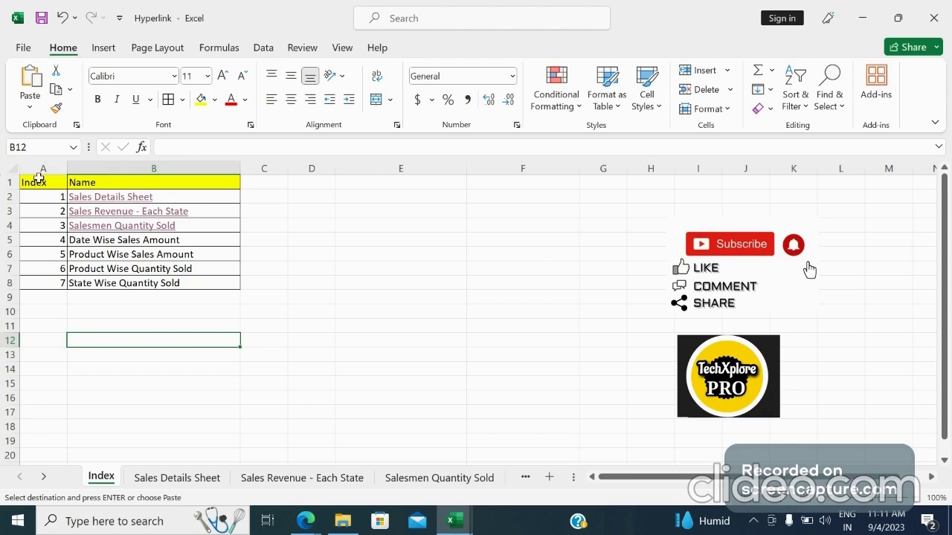
Clear the contents of the index table in A1:B8 on the Index sheet
{"action": "left_click_drag", "start_coordinate": [39, 179], "coordinate": [230, 284]}
{"action": "key", "text": "Delete"}
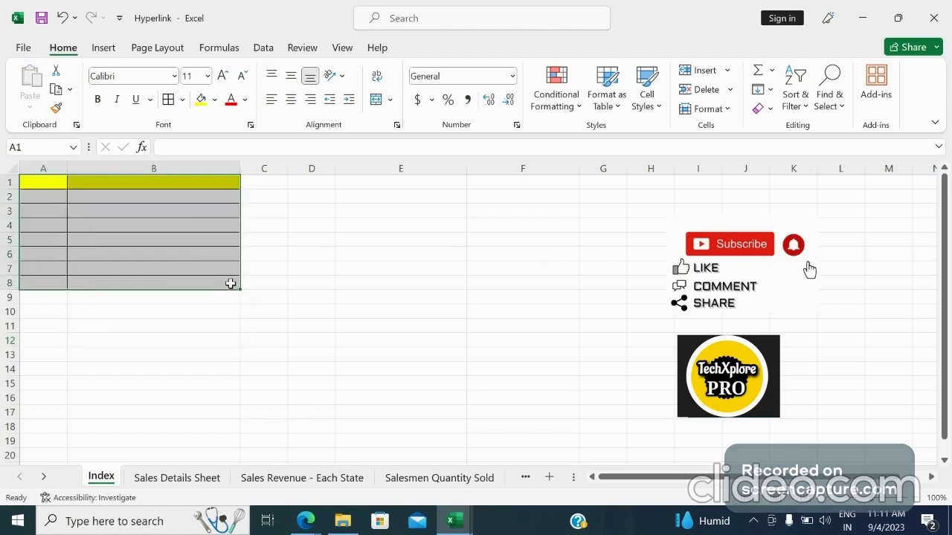
{"action": "left_click", "coordinate": [409, 293]}
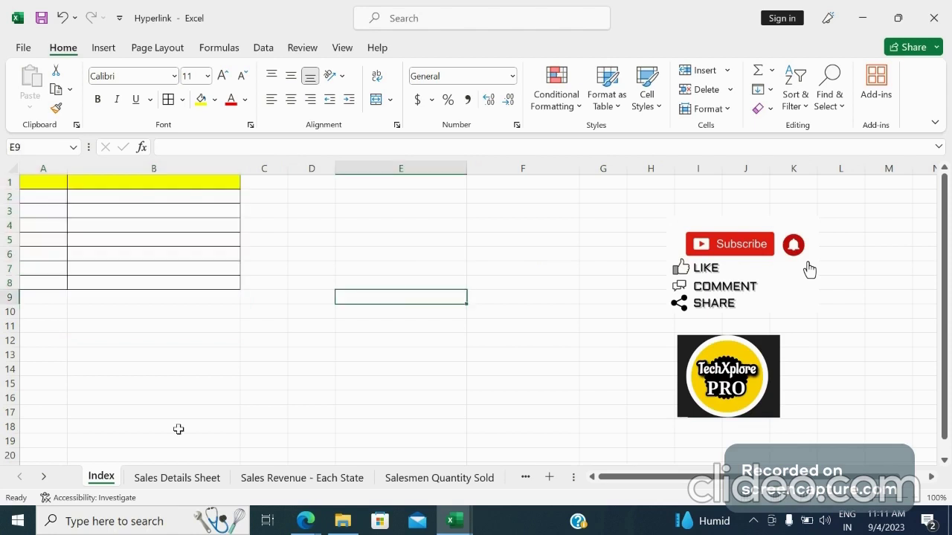
Copy the entire CreateSheetIndex macro text from the merged cell A1 on Sheet5
{"action": "left_click", "coordinate": [44, 477]}
{"action": "left_click", "coordinate": [44, 477]}
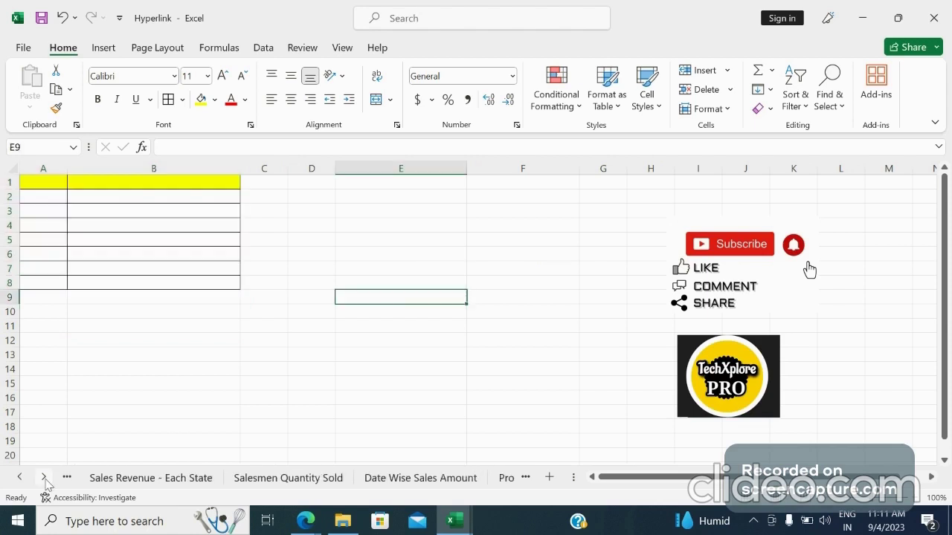
{"action": "left_click", "coordinate": [44, 478]}
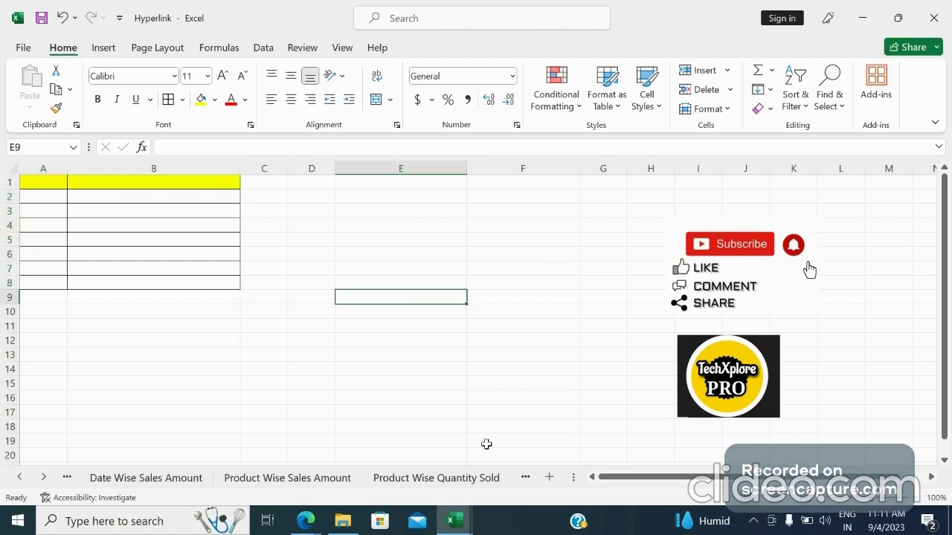
{"action": "left_click", "coordinate": [45, 477]}
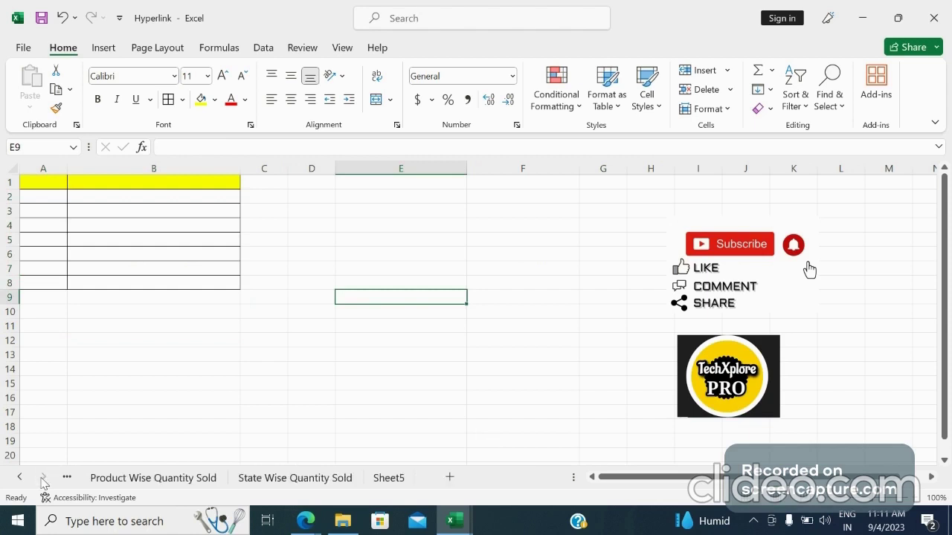
{"action": "left_click", "coordinate": [389, 481]}
{"action": "key", "text": "ctrl+a"}
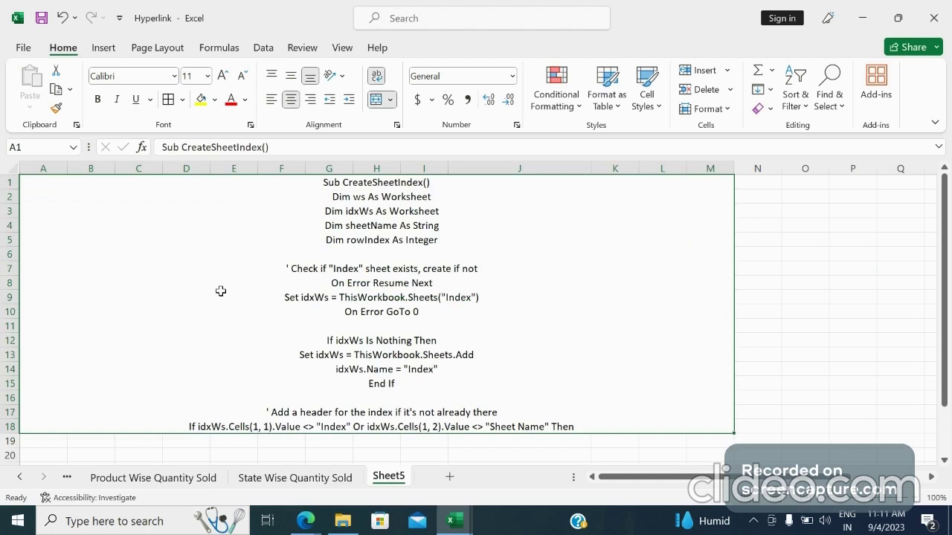
{"action": "key", "text": "F2"}
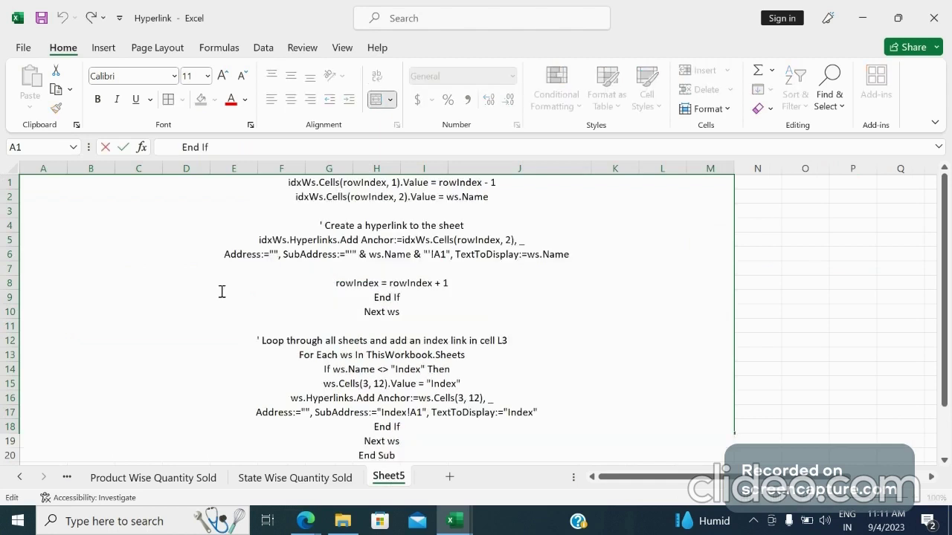
{"action": "key", "text": "ctrl+a"}
{"action": "key", "text": "ctrl+c"}
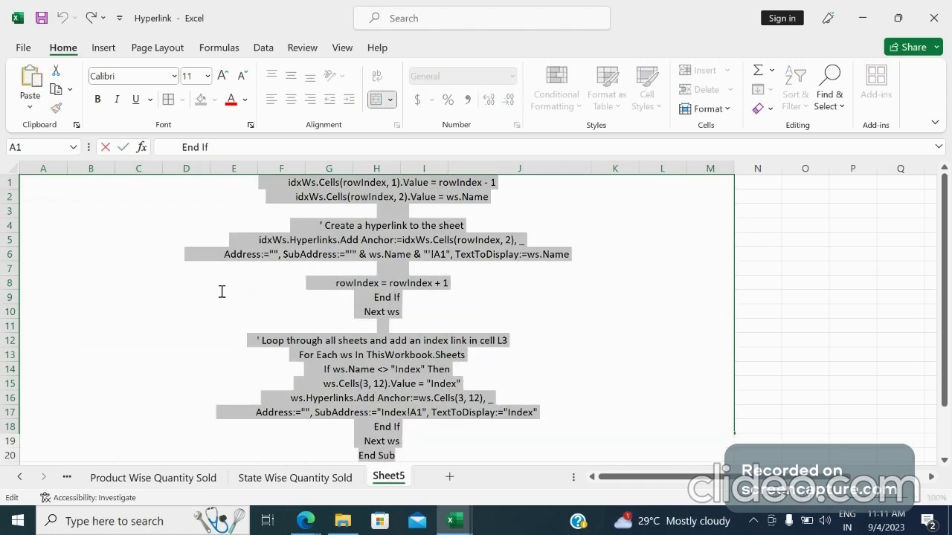
Return to the Index sheet and open its VBA code window
{"action": "left_click", "coordinate": [21, 476]}
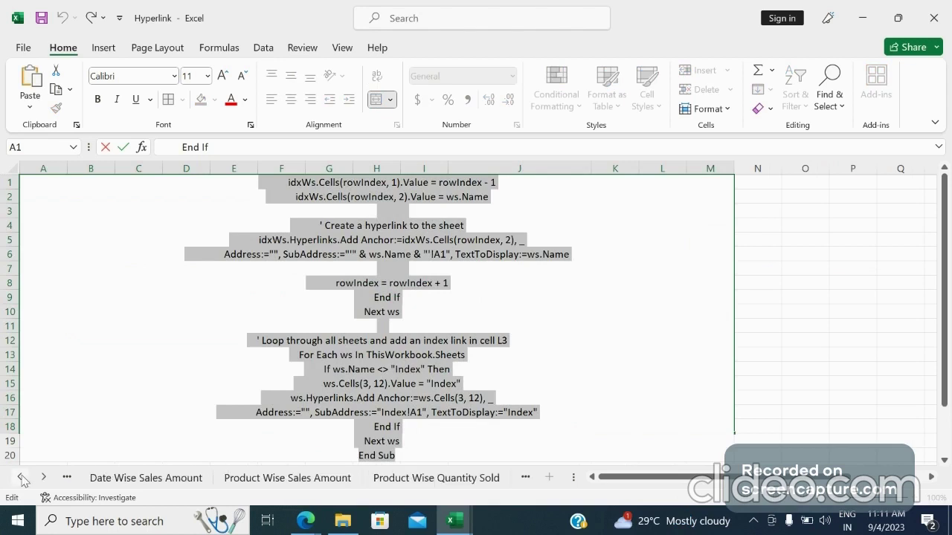
{"action": "left_click", "coordinate": [21, 477]}
{"action": "left_click", "coordinate": [21, 476]}
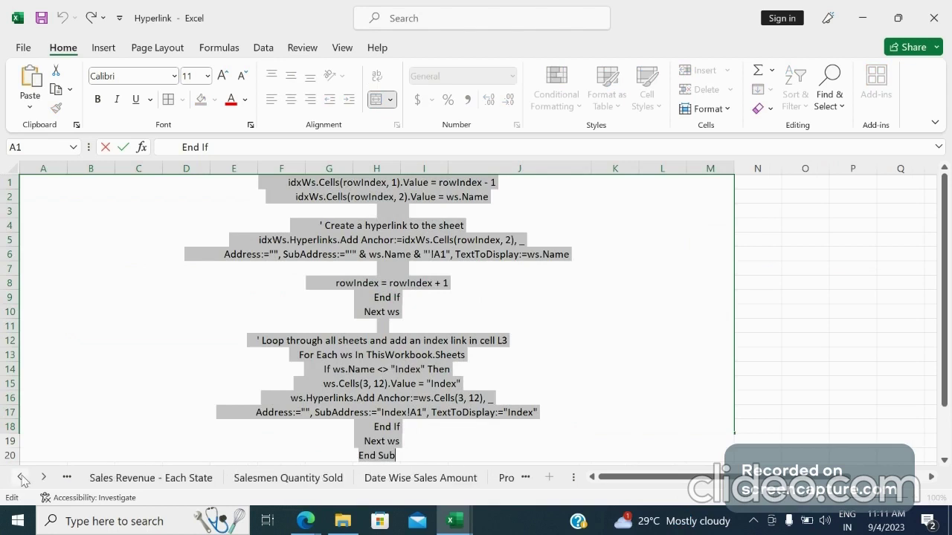
{"action": "left_click", "coordinate": [21, 477]}
{"action": "left_click", "coordinate": [22, 478]}
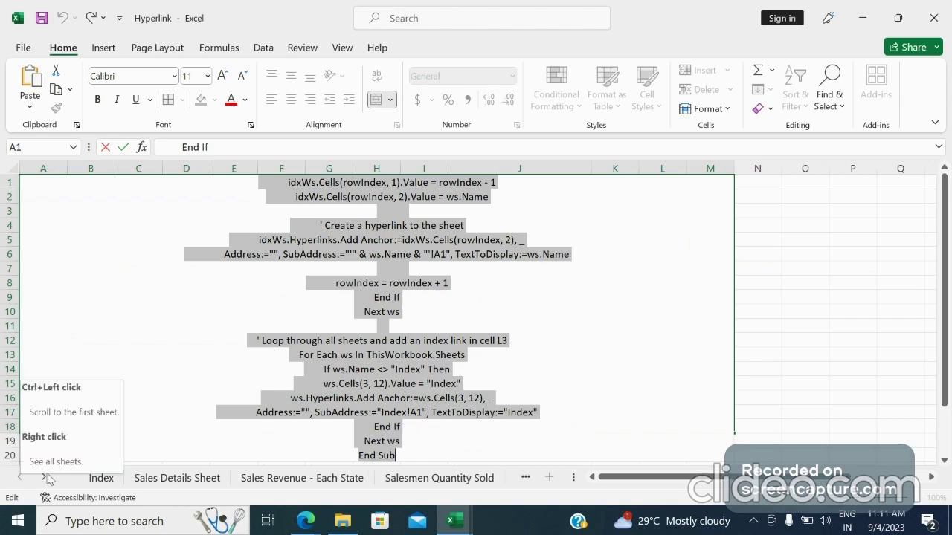
{"action": "left_click", "coordinate": [102, 477]}
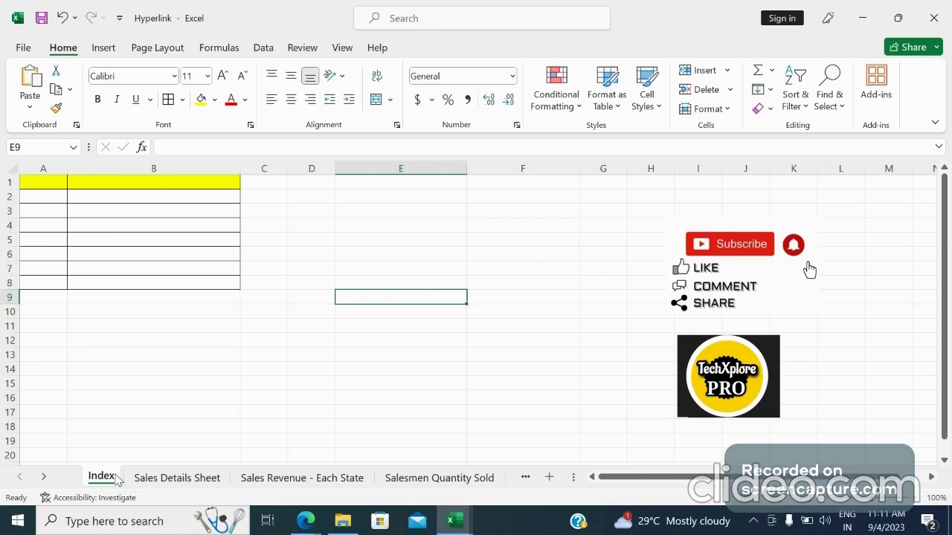
{"action": "right_click", "coordinate": [117, 479]}
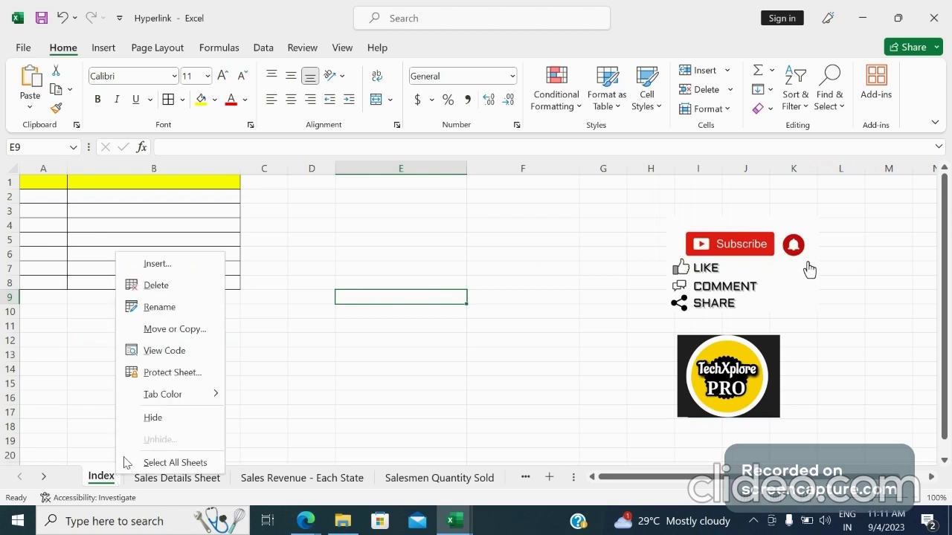
{"action": "left_click", "coordinate": [171, 352]}
Replace all existing code in the Index sheet's module with the copied CreateSheetIndex macro
{"action": "left_click", "coordinate": [352, 213]}
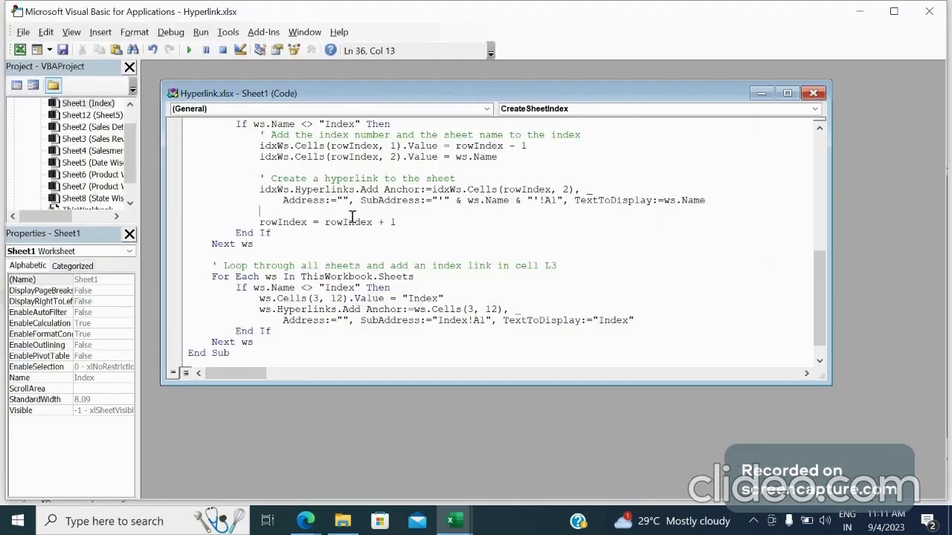
{"action": "key", "text": "ctrl+a"}
{"action": "key", "text": "Delete"}
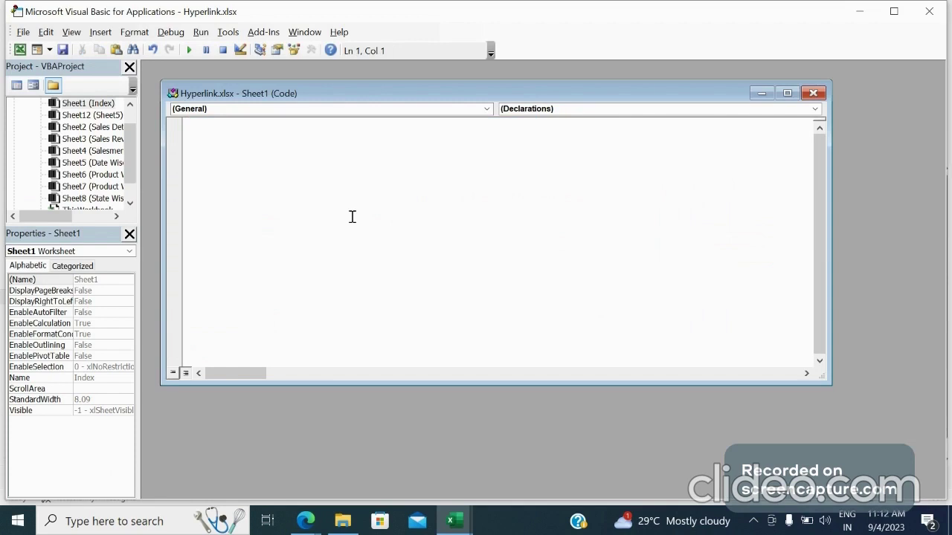
{"action": "key", "text": "ctrl+v"}
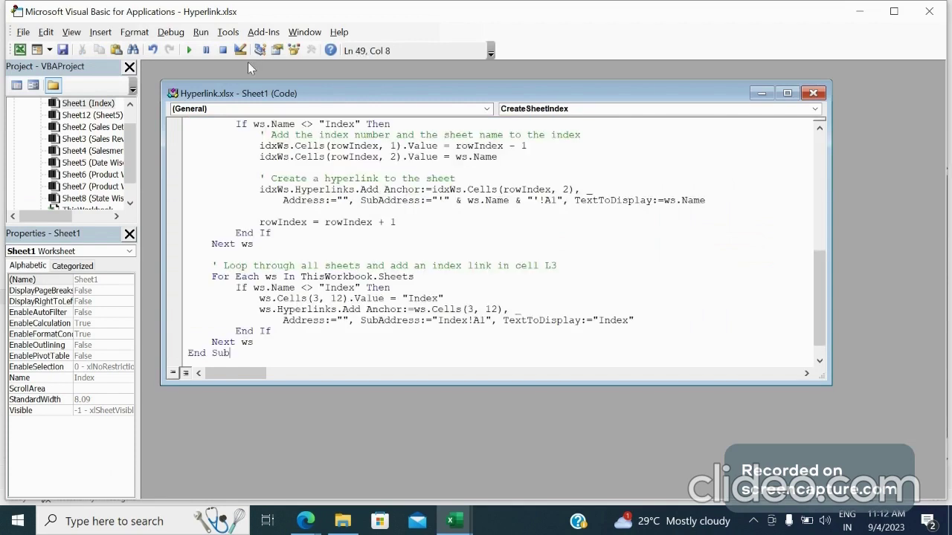
Run the CreateSheetIndex macro and return to the Index worksheet
{"action": "left_click", "coordinate": [191, 51]}
{"action": "key", "text": "alt+F11"}
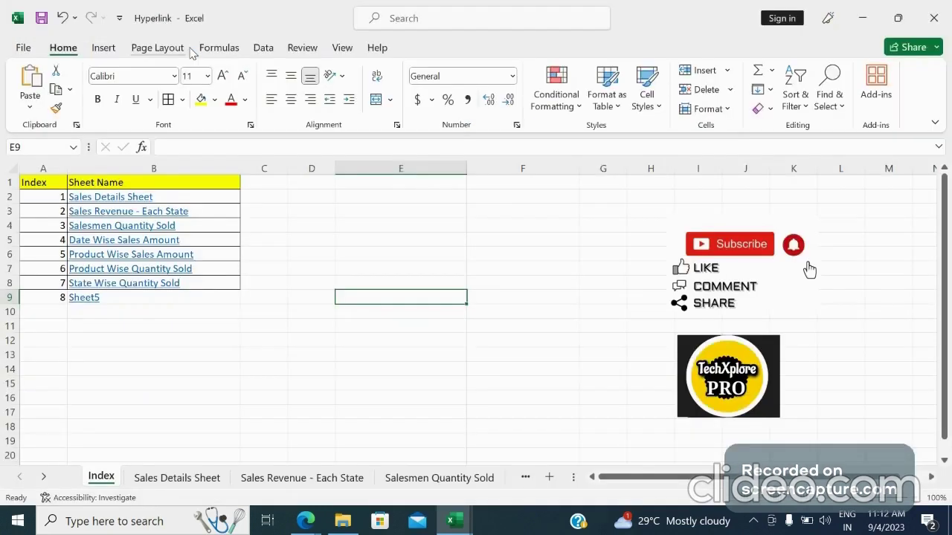
{"action": "left_click", "coordinate": [172, 353]}
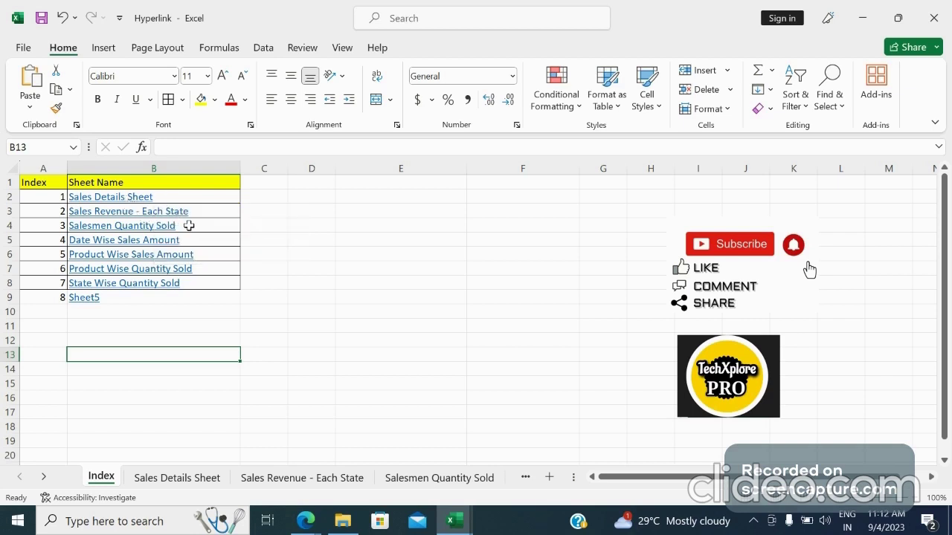
Check the Index links on the Sales Details Sheet, and open State Wise Quantity Sold through its link on the Index sheet
{"action": "left_click", "coordinate": [290, 478]}
{"action": "left_click", "coordinate": [177, 479]}
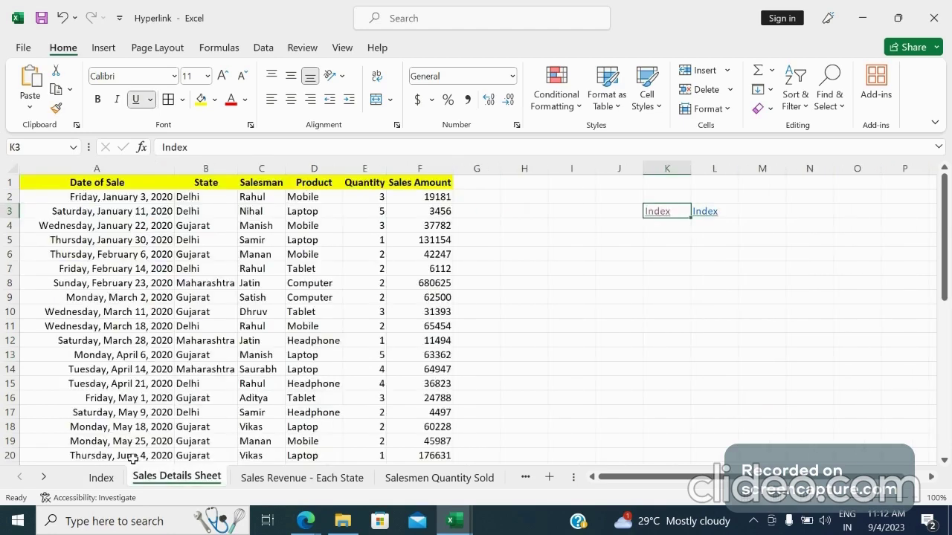
{"action": "left_click", "coordinate": [104, 478]}
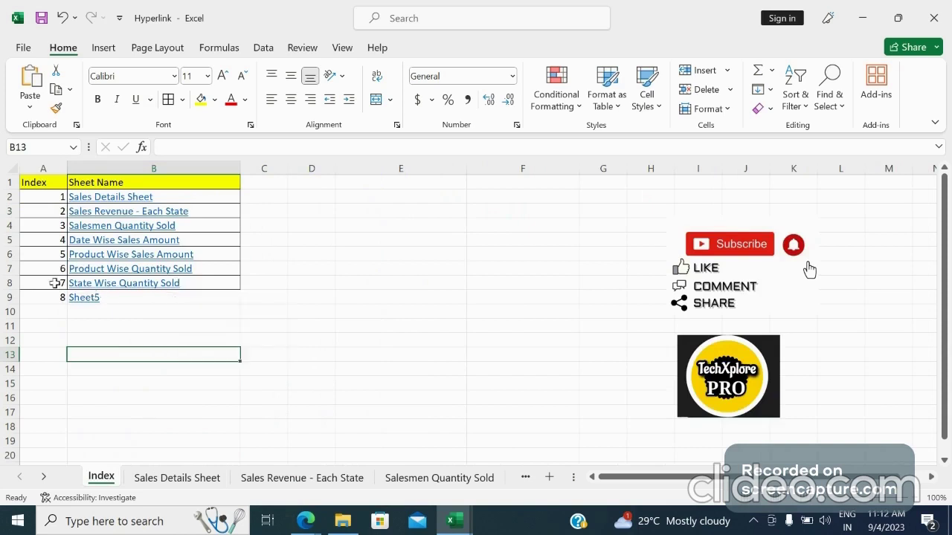
{"action": "left_click", "coordinate": [139, 284]}
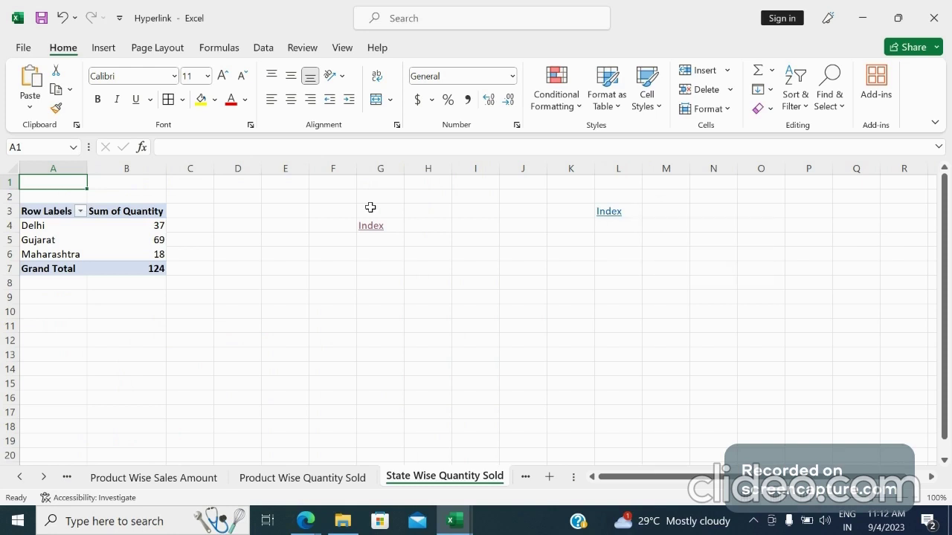
Delete the manual Index link in G4 of State Wise Quantity Sold and return to the Index sheet through the link in L3
{"action": "left_click", "coordinate": [372, 207]}
{"action": "key", "text": "Down"}
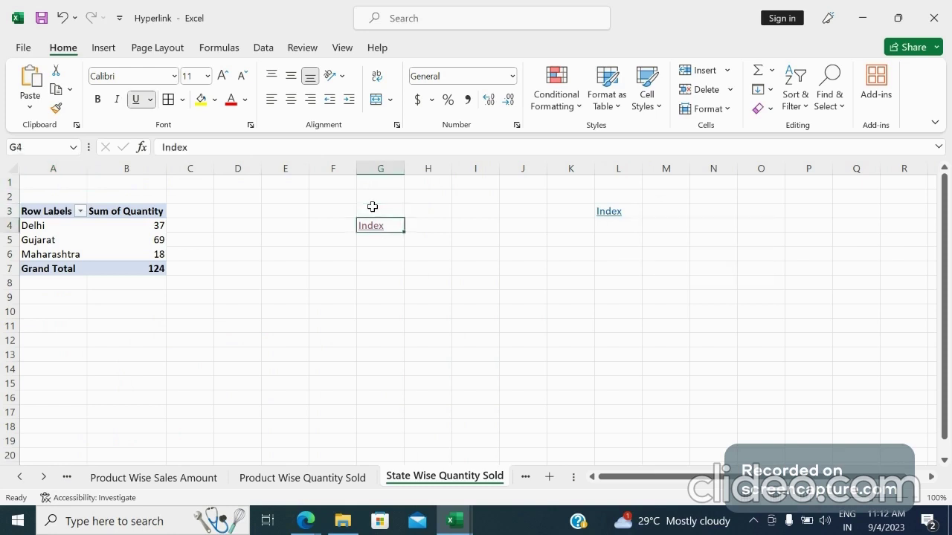
{"action": "key", "text": "Delete"}
{"action": "left_click", "coordinate": [623, 212]}
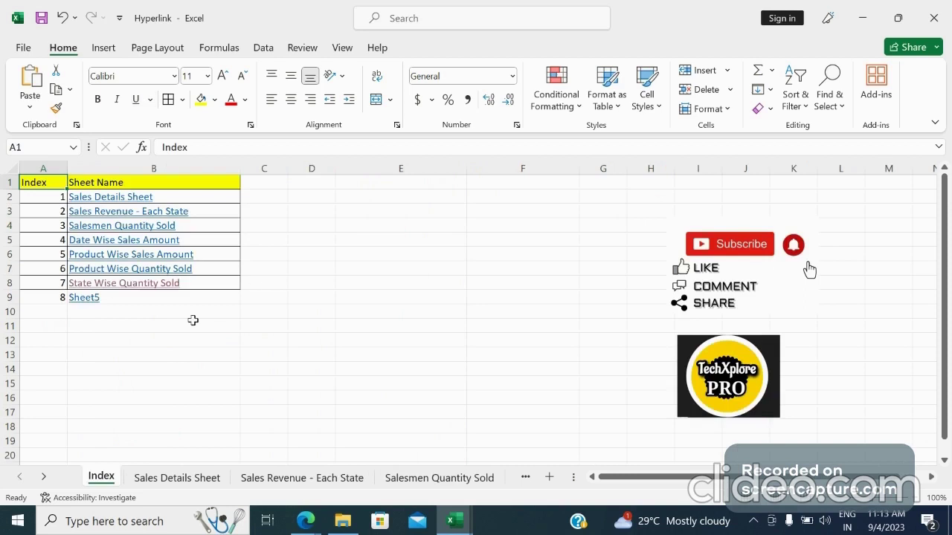
{"action": "left_click", "coordinate": [193, 324]}
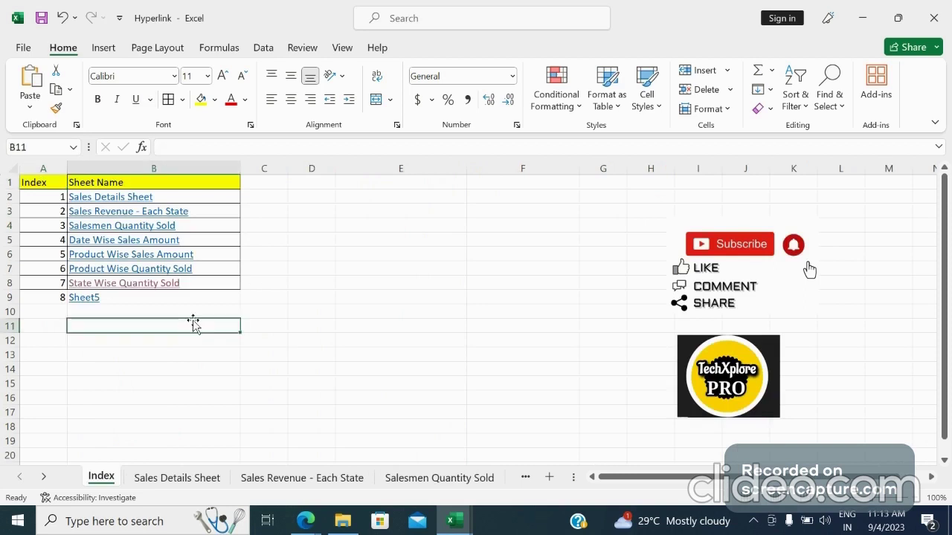